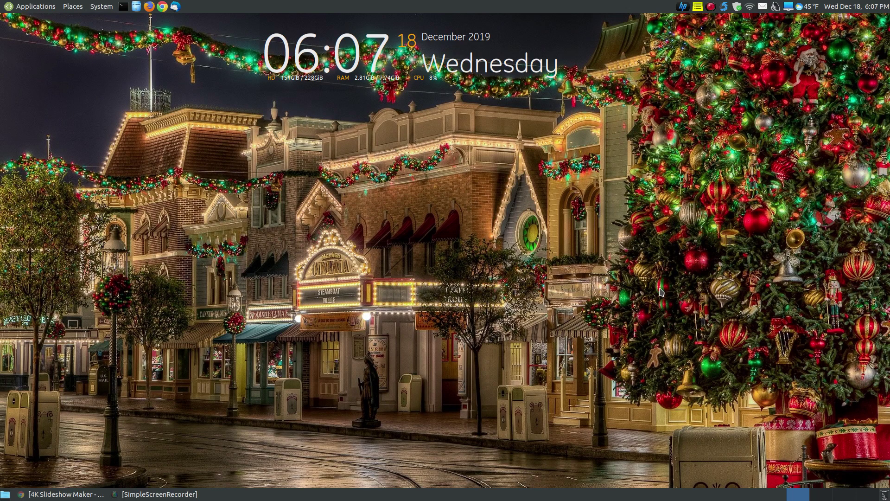
# Restore the Chrome window from the taskbar, then minimize it to reveal the desktop.
pyautogui.click(67, 494)
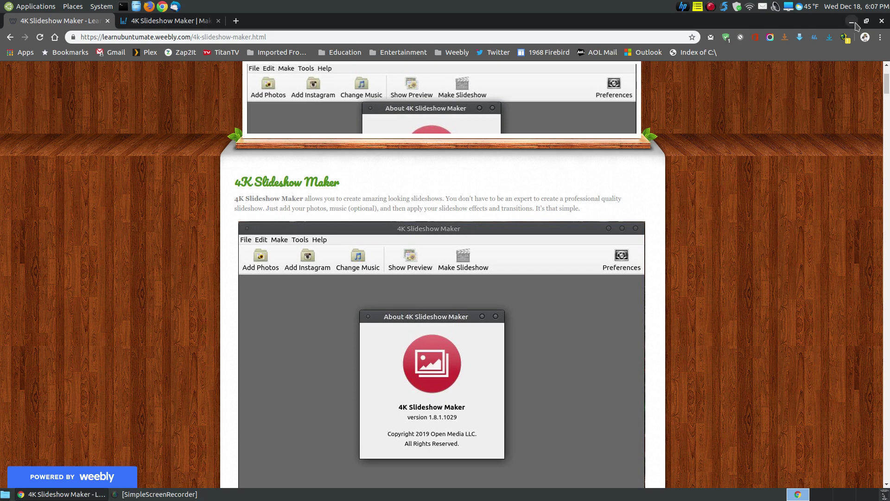
pyautogui.click(851, 21)
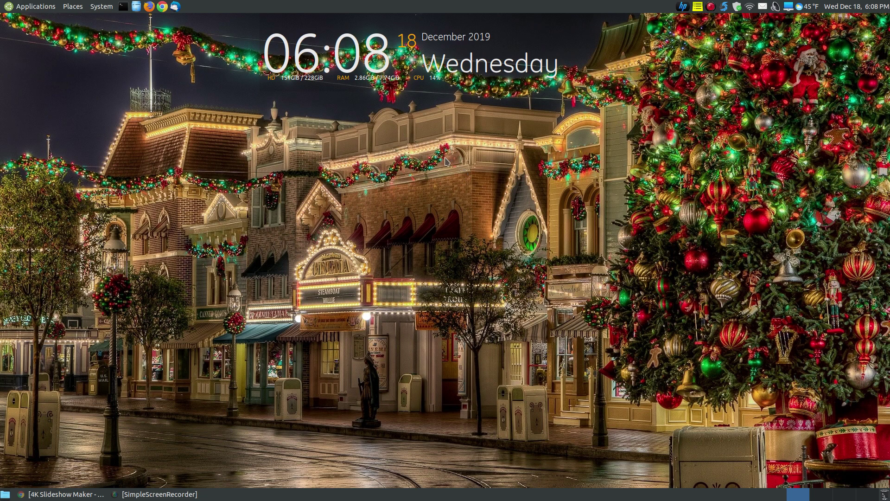
# Restore Chrome from the taskbar to show the 4K Slideshow Maker tutorial page.
pyautogui.click(63, 494)
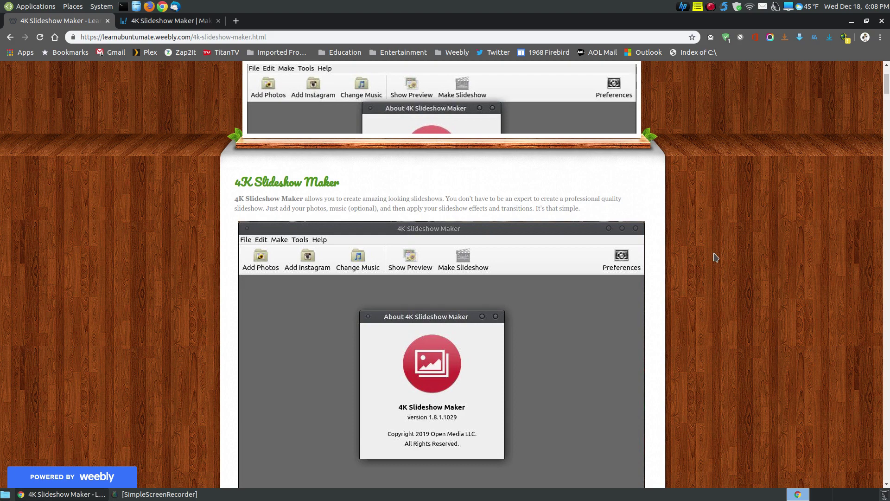
pyautogui.scroll(-2, 717, 256)
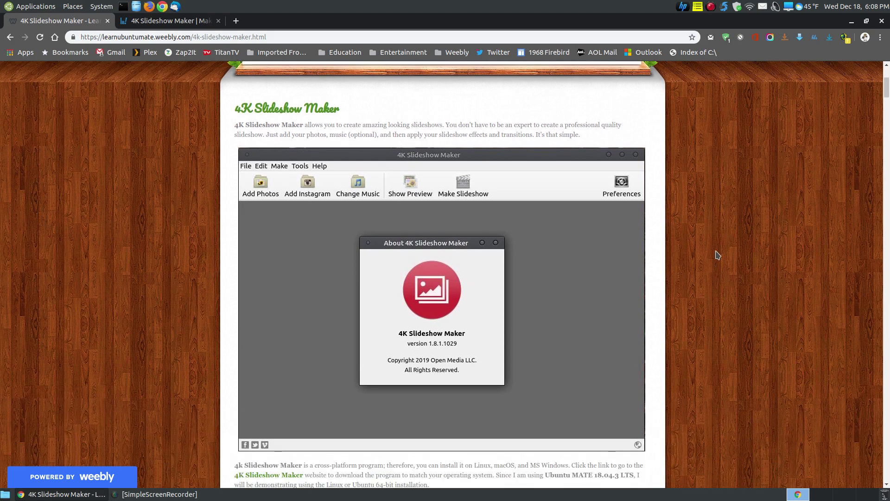
pyautogui.scroll(-2, 717, 255)
pyautogui.scroll(2, 717, 256)
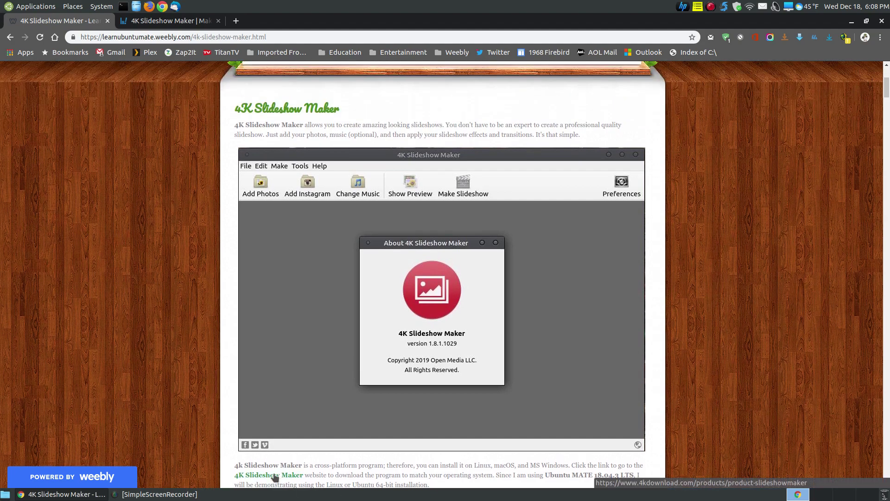
pyautogui.click(167, 20)
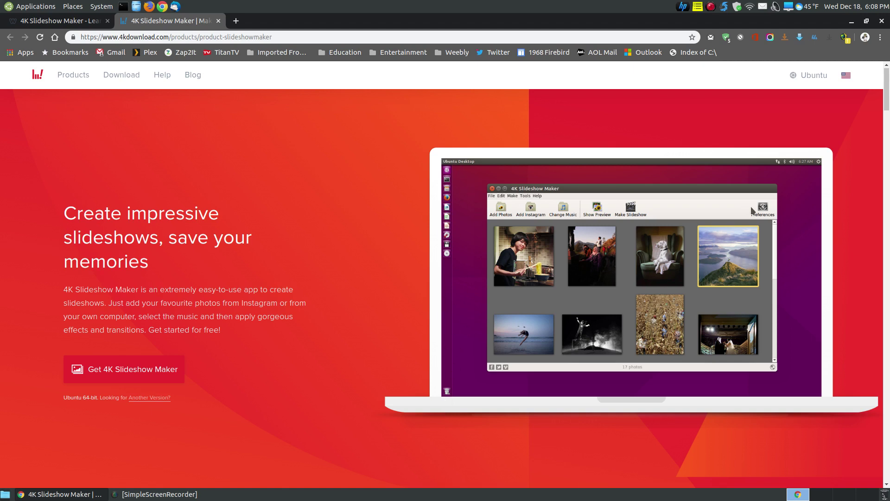
pyautogui.scroll(-3, 446, 278)
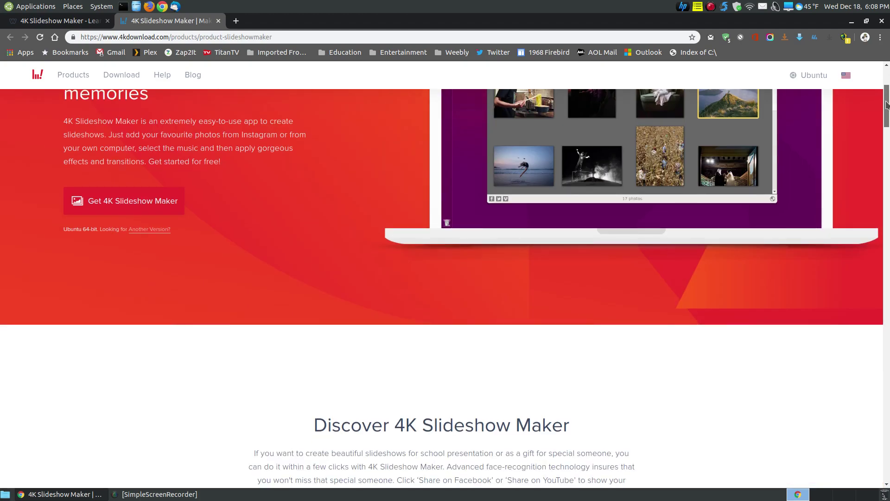
pyautogui.moveTo(887, 105); pyautogui.dragTo(878, 309)
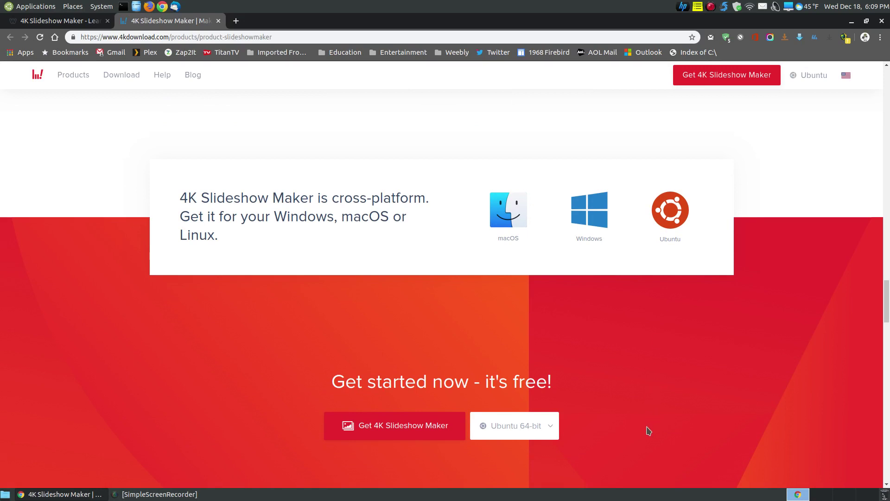
pyautogui.scroll(-1, 650, 411)
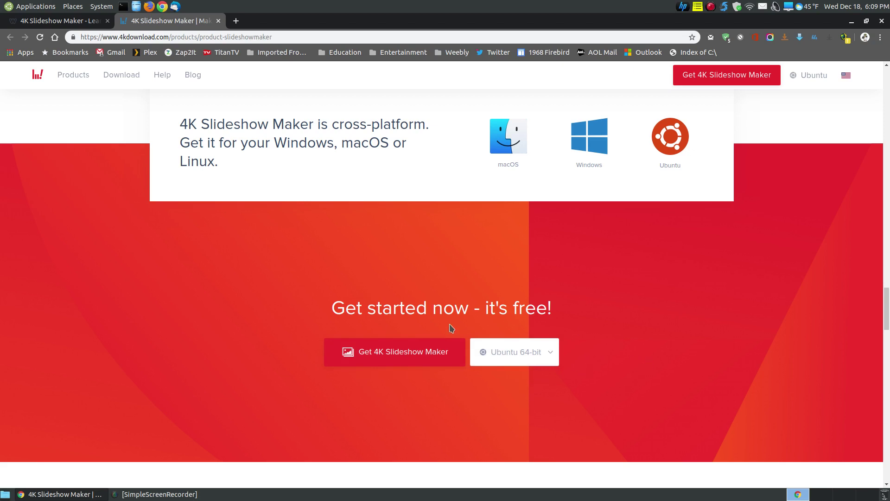
pyautogui.click(553, 354)
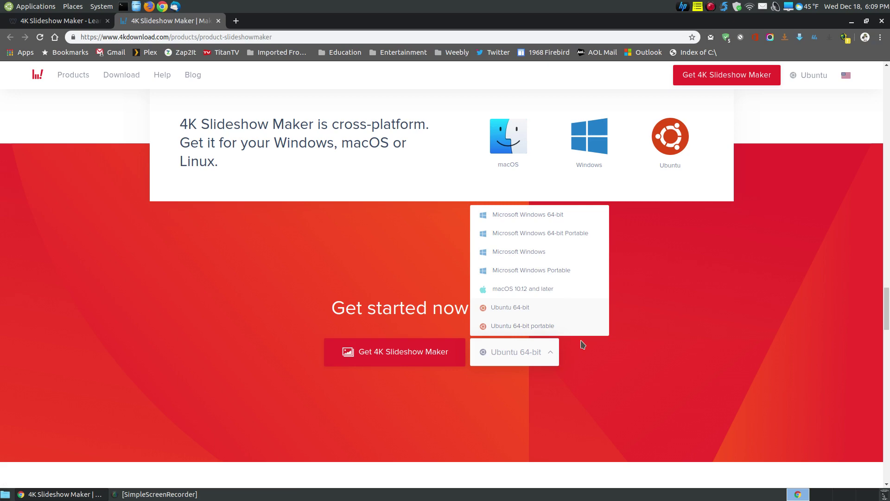
pyautogui.click(734, 354)
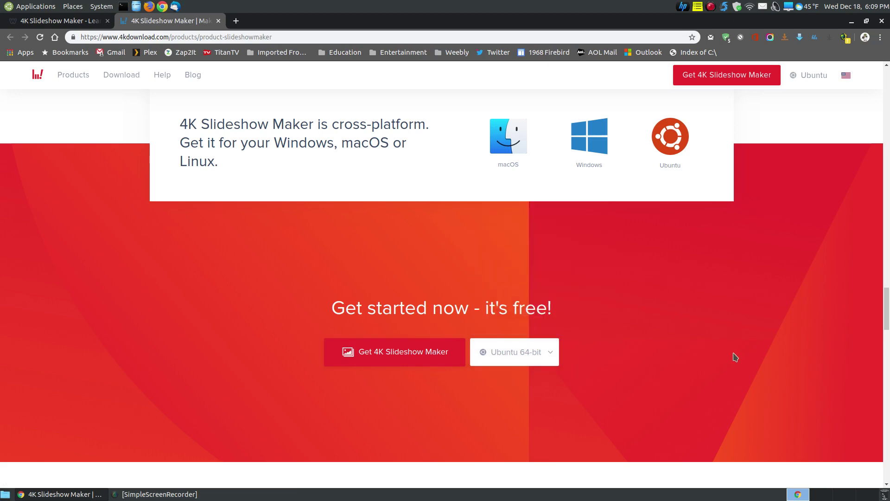
# Close the 4kdownload tab so only the weebly tutorial page remains.
pyautogui.click(218, 20)
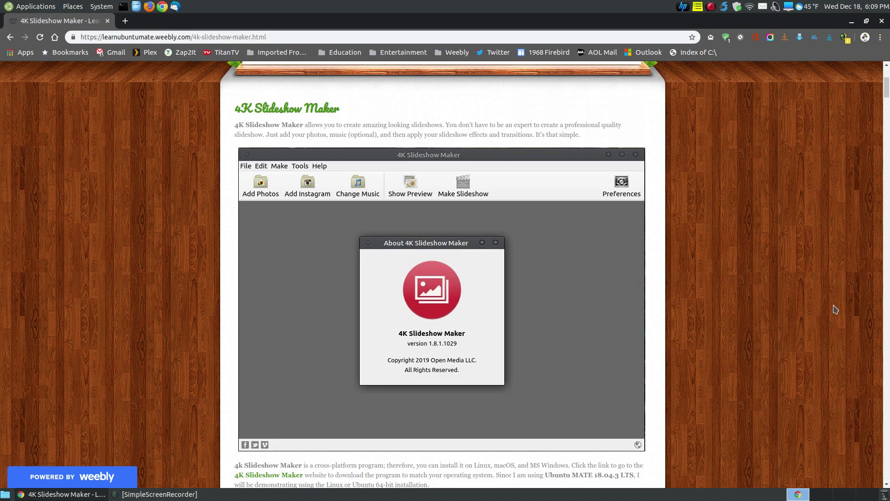
pyautogui.scroll(-3, 836, 308)
pyautogui.scroll(-1, 567, 237)
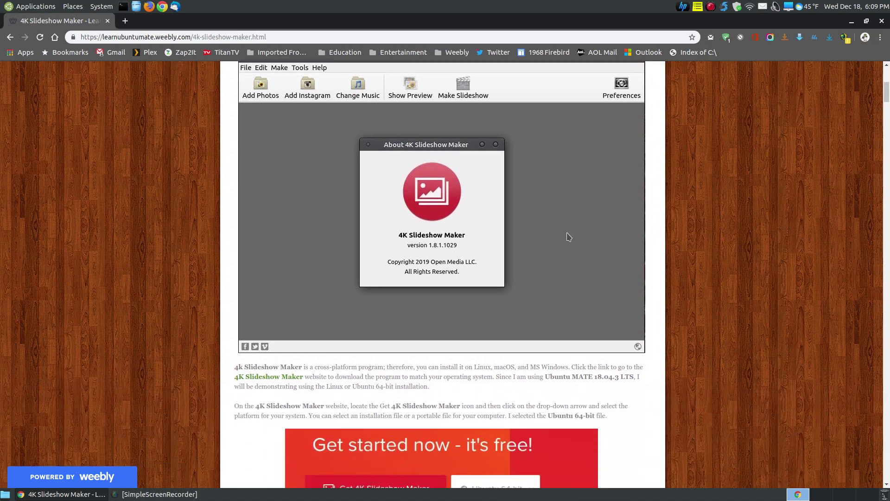
pyautogui.scroll(-4, 568, 236)
pyautogui.scroll(-4, 569, 237)
pyautogui.scroll(-4, 568, 237)
pyautogui.scroll(-4, 566, 235)
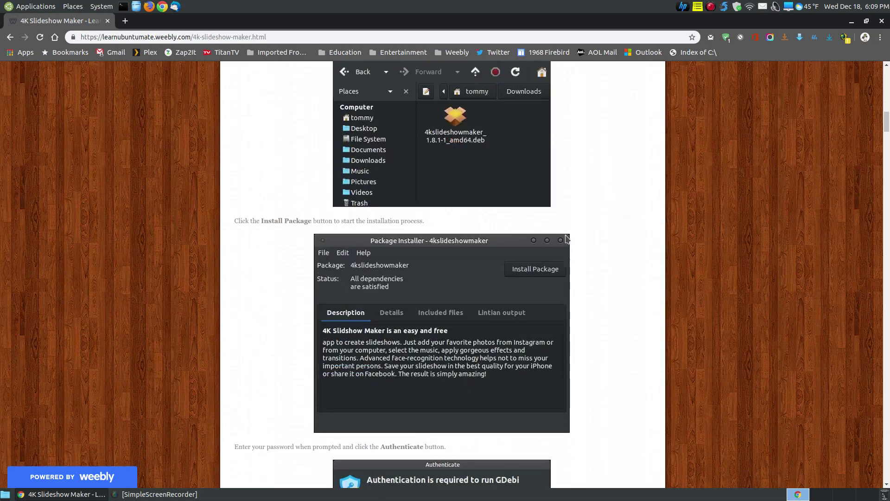
pyautogui.scroll(4, 565, 235)
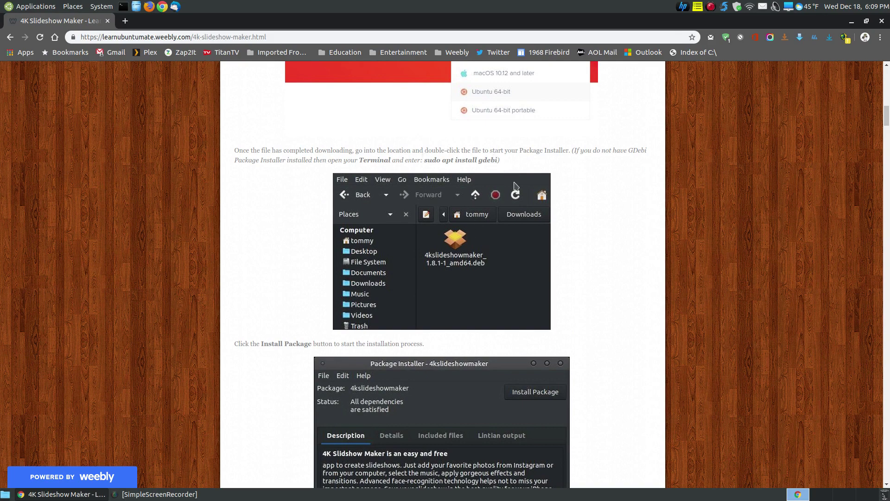
pyautogui.scroll(-4, 625, 334)
pyautogui.scroll(3, 626, 334)
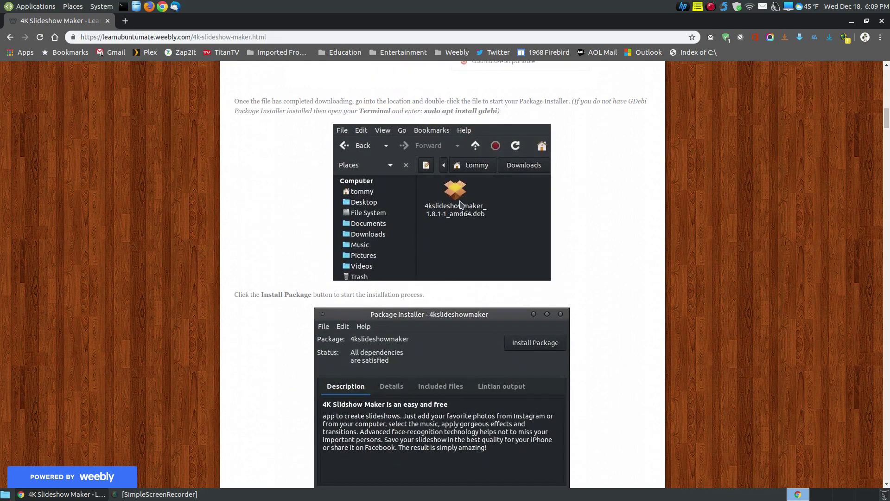
pyautogui.scroll(-3, 602, 354)
pyautogui.scroll(-3, 602, 354)
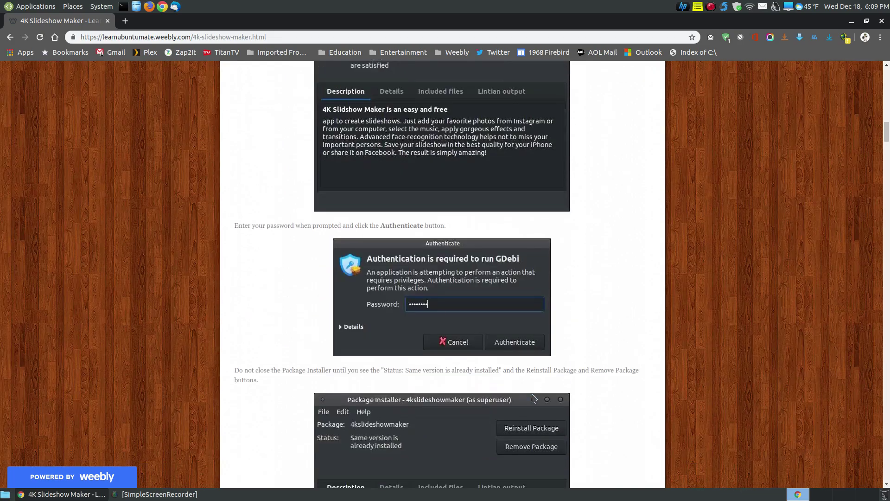
pyautogui.scroll(-3, 443, 247)
pyautogui.scroll(-3, 443, 247)
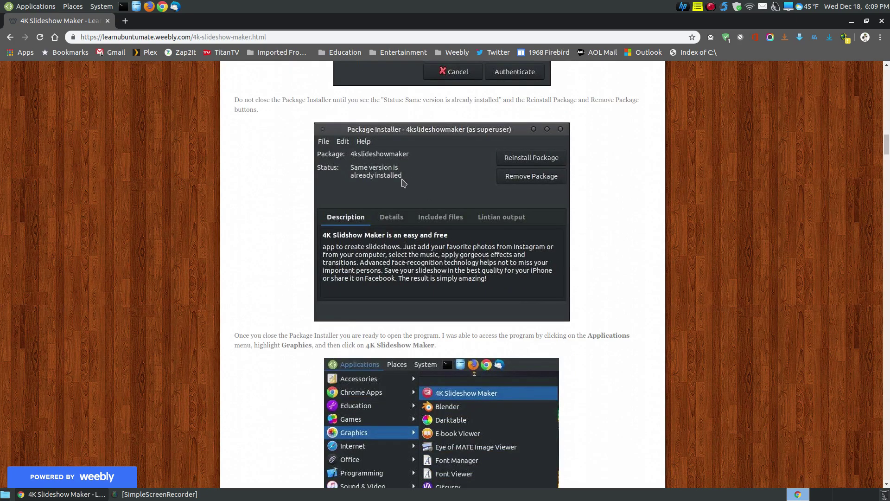
pyautogui.scroll(-1, 695, 349)
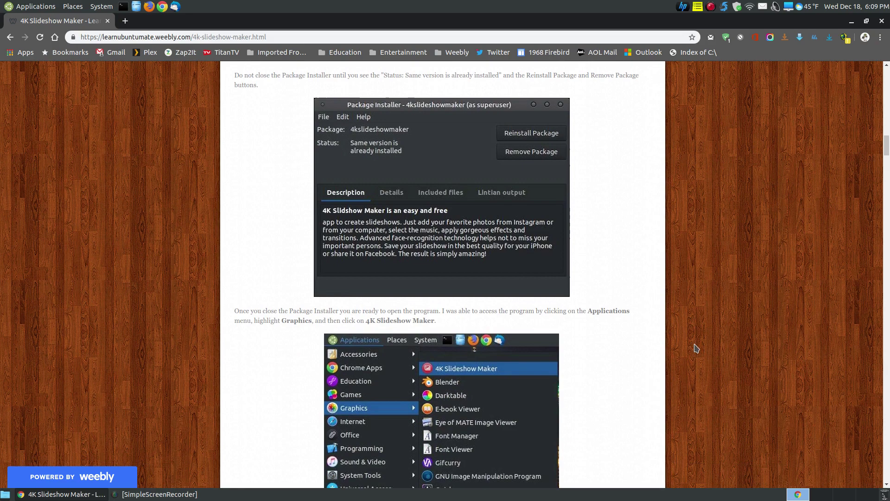
pyautogui.scroll(-3, 696, 348)
pyautogui.scroll(-2, 696, 348)
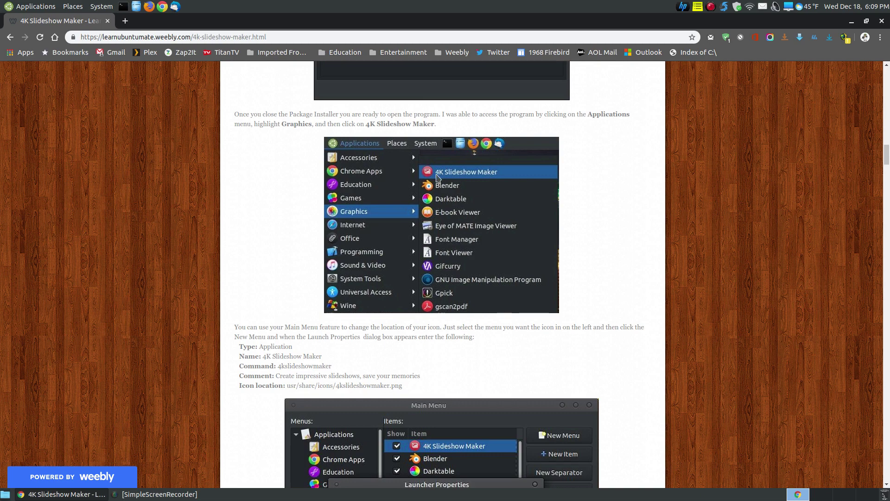
pyautogui.scroll(-4, 521, 202)
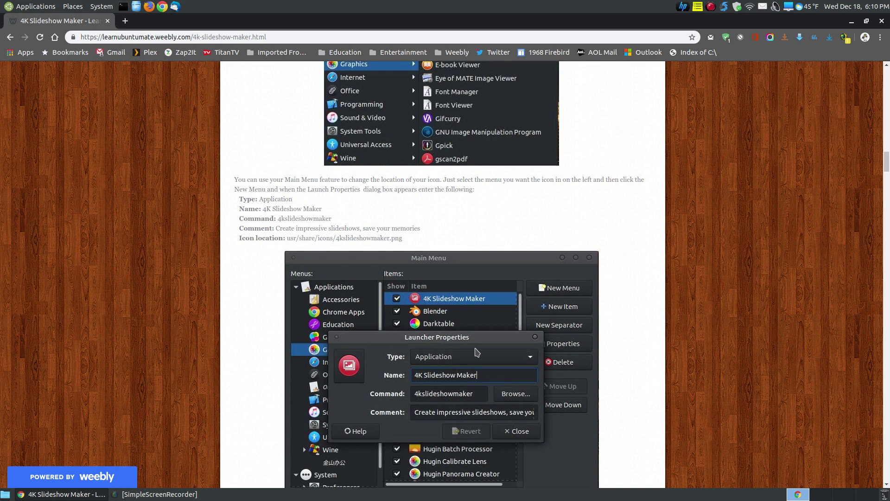
pyautogui.scroll(4, 478, 348)
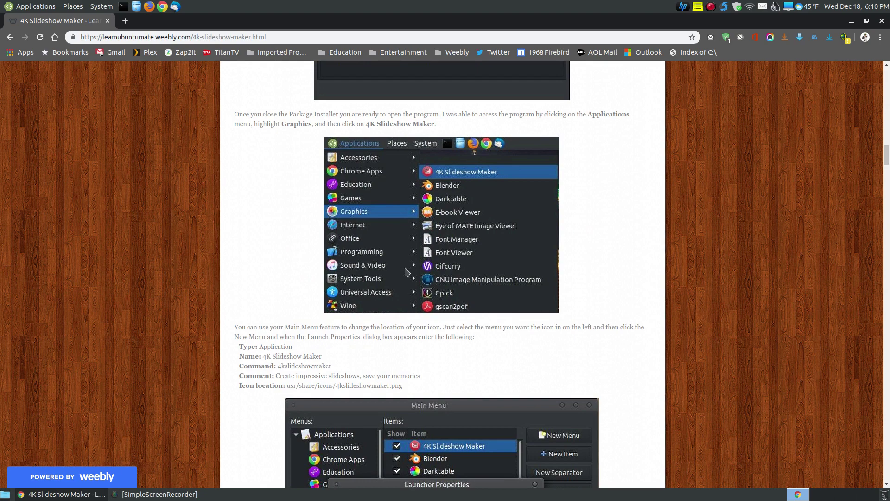
pyautogui.scroll(-3, 408, 270)
pyautogui.scroll(-3, 404, 270)
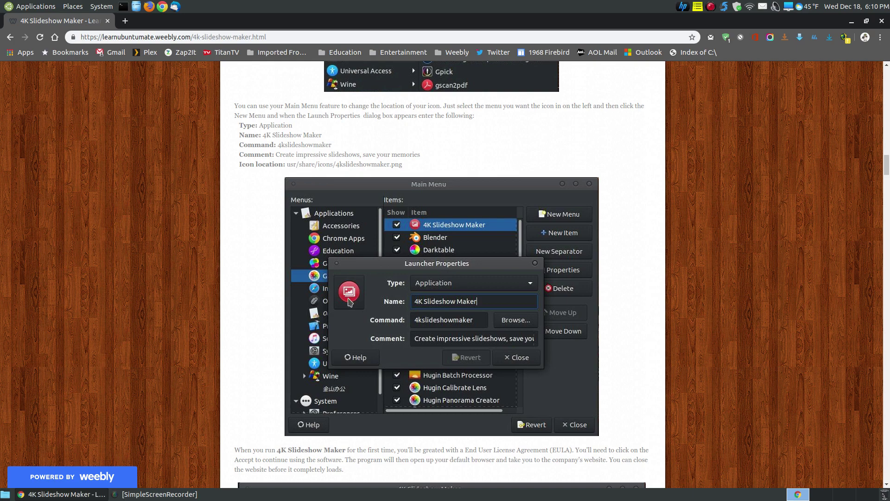
pyautogui.scroll(-5, 739, 348)
pyautogui.scroll(-5, 739, 348)
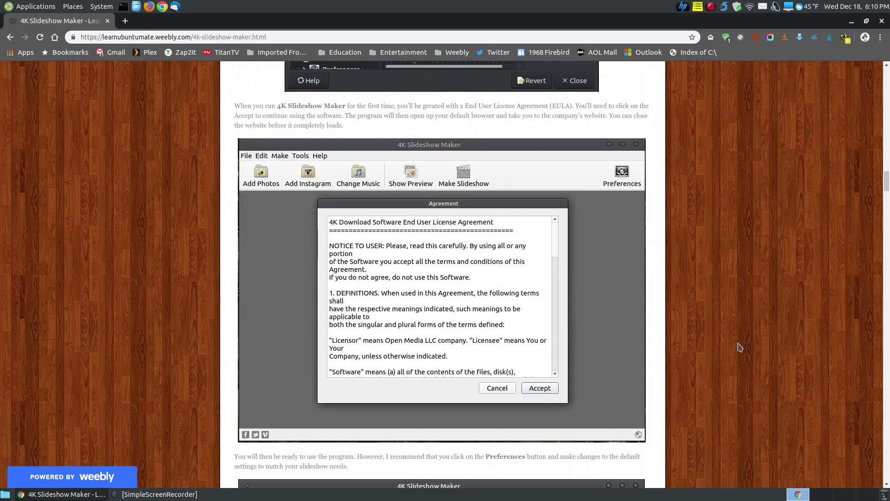
pyautogui.scroll(-1, 636, 277)
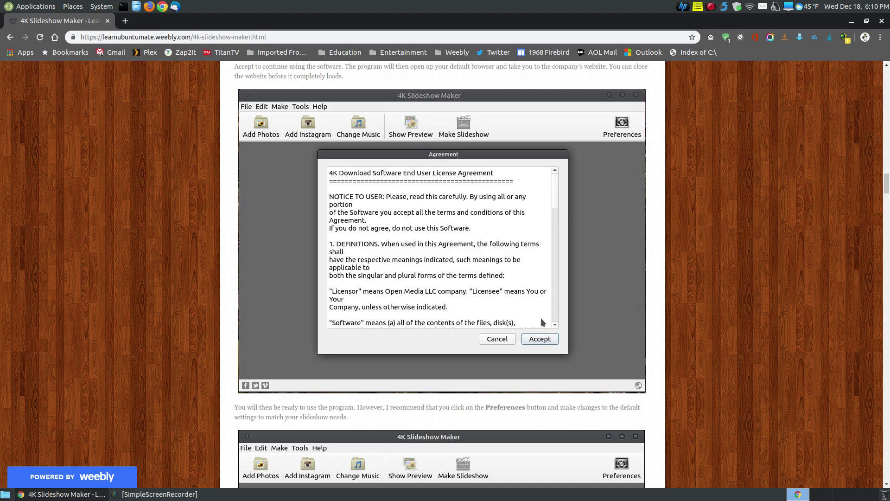
pyautogui.scroll(-5, 542, 322)
pyautogui.scroll(-5, 487, 292)
pyautogui.scroll(-4, 452, 265)
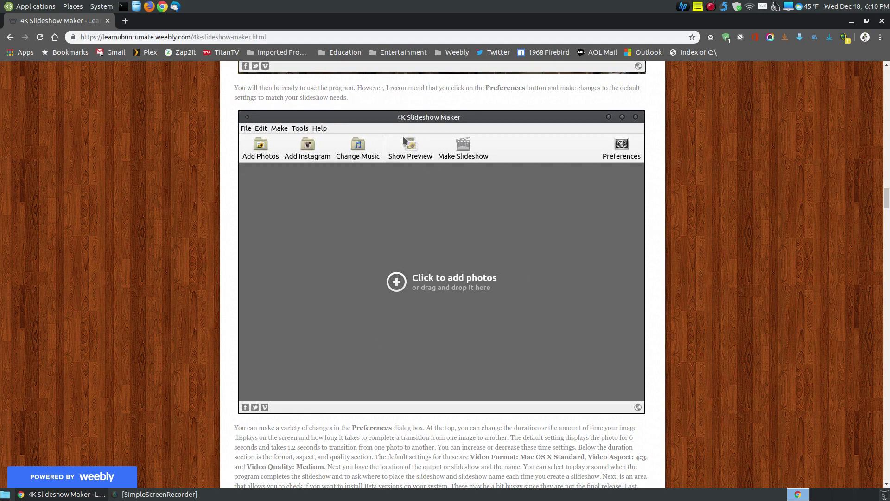
pyautogui.scroll(-5, 675, 254)
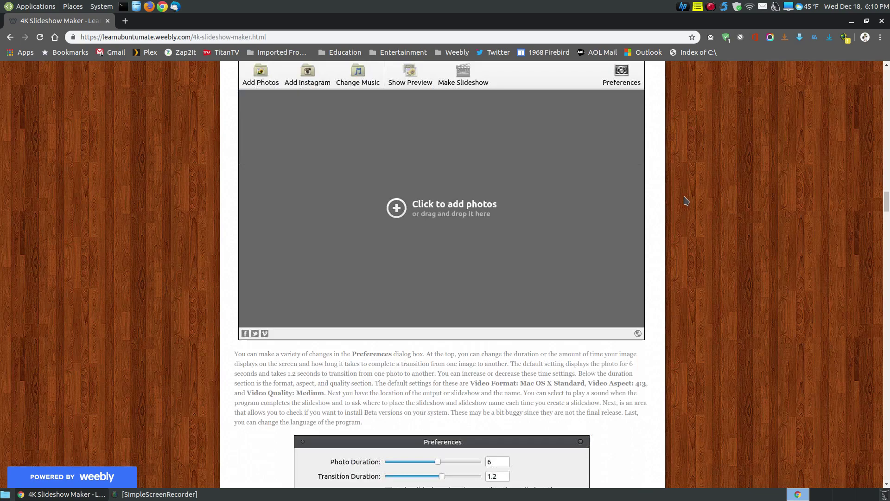
pyautogui.scroll(-5, 682, 229)
pyautogui.scroll(-3, 686, 208)
pyautogui.scroll(-2, 685, 201)
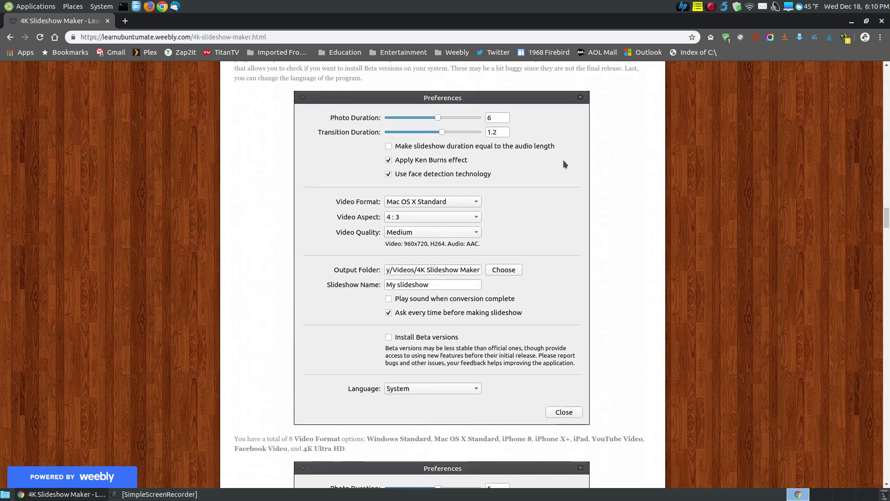
pyautogui.scroll(5, 553, 224)
pyautogui.scroll(5, 550, 214)
pyautogui.scroll(3, 550, 214)
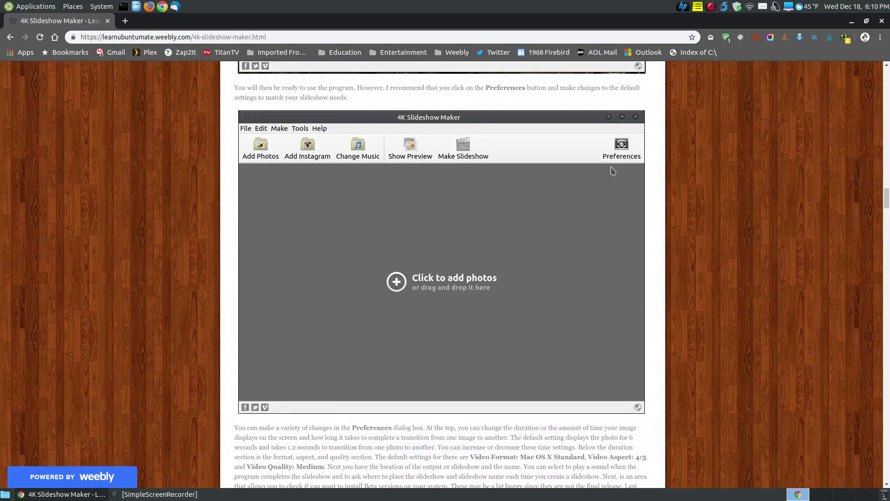
pyautogui.scroll(-5, 595, 150)
pyautogui.scroll(-4, 595, 152)
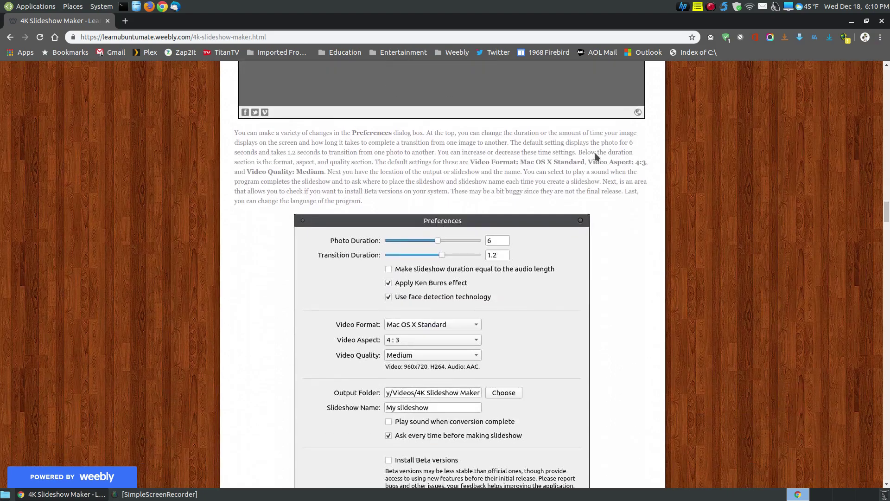
pyautogui.scroll(-3, 592, 150)
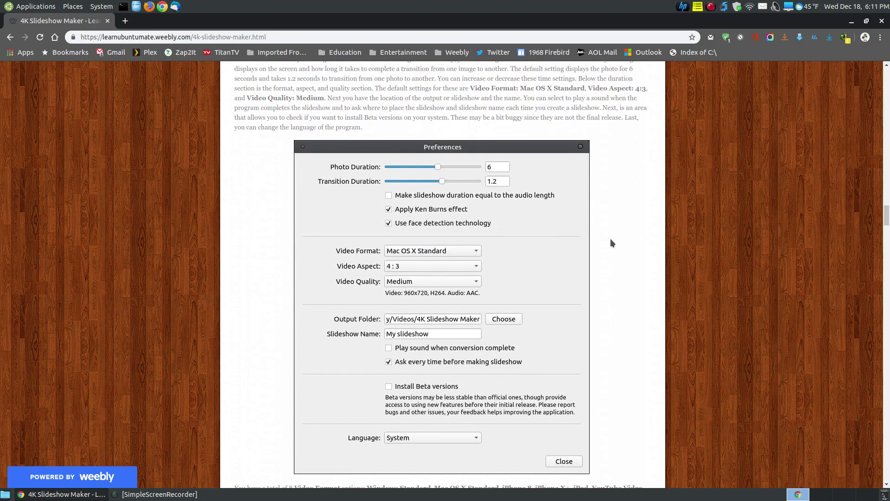
pyautogui.scroll(-3, 610, 238)
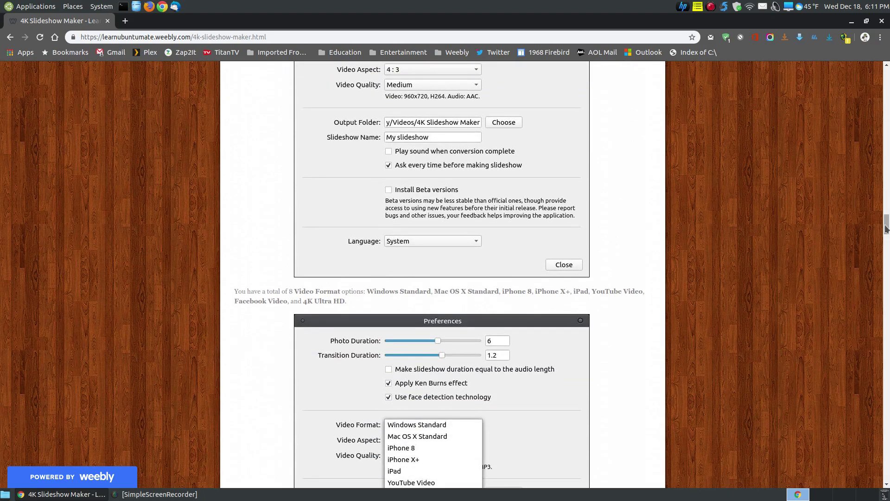
pyautogui.moveTo(886, 226); pyautogui.dragTo(875, 248)
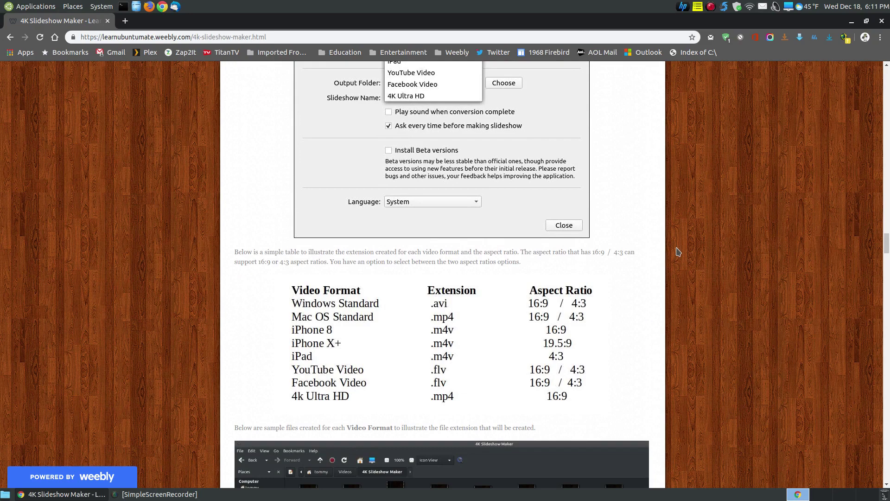
pyautogui.moveTo(887, 256); pyautogui.dragTo(885, 230)
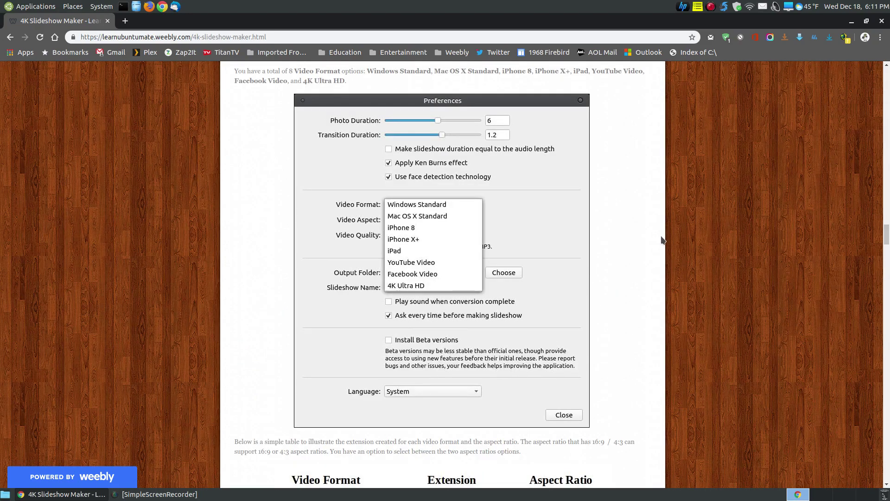
pyautogui.scroll(-1, 666, 238)
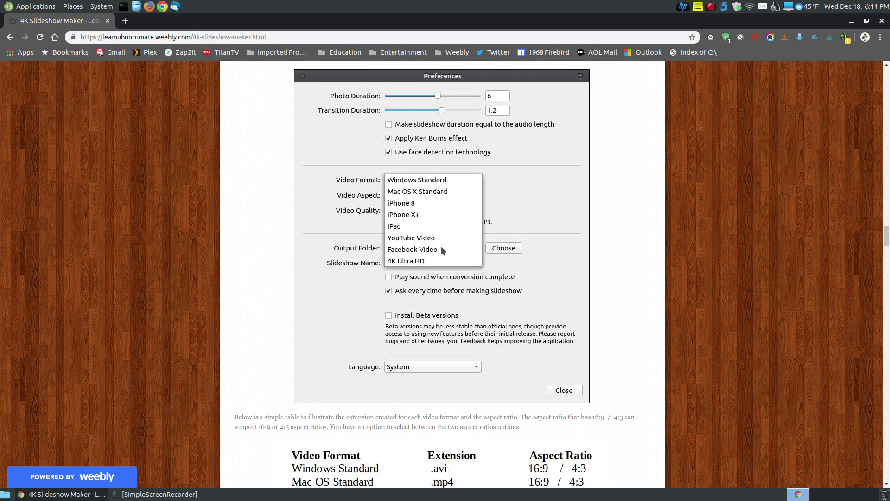
pyautogui.scroll(-5, 433, 249)
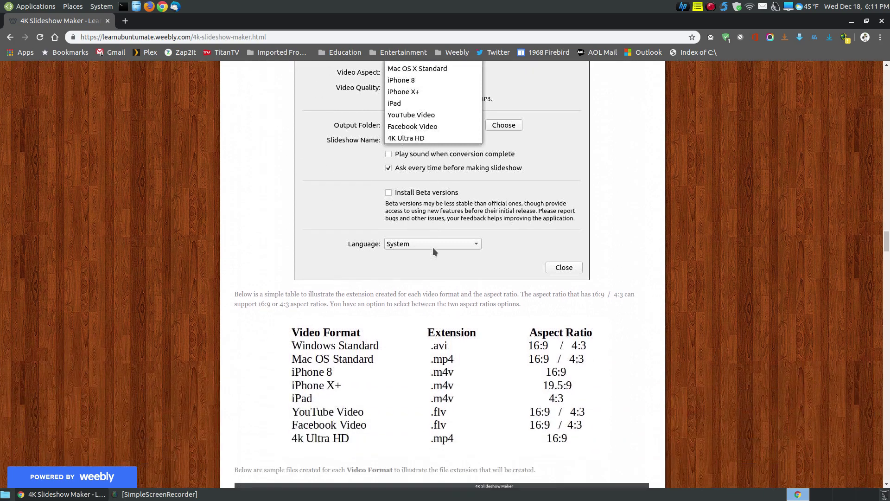
pyautogui.scroll(3, 433, 249)
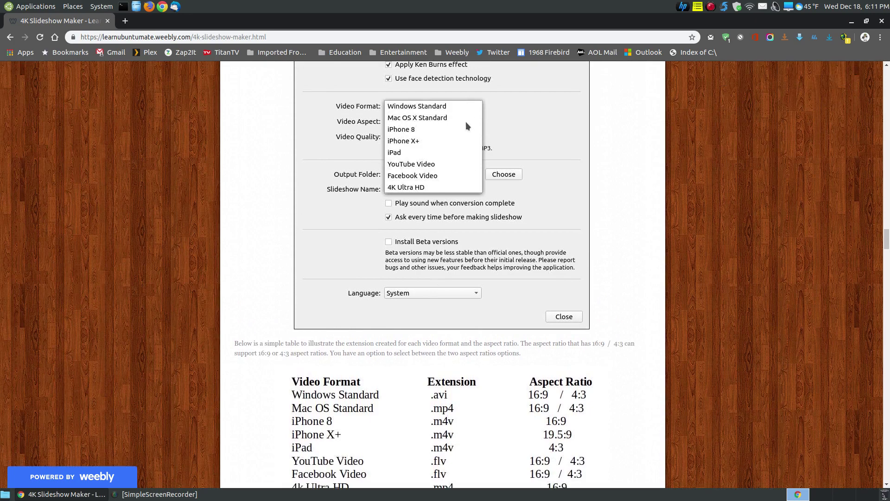
pyautogui.scroll(-2, 466, 202)
pyautogui.scroll(-2, 466, 202)
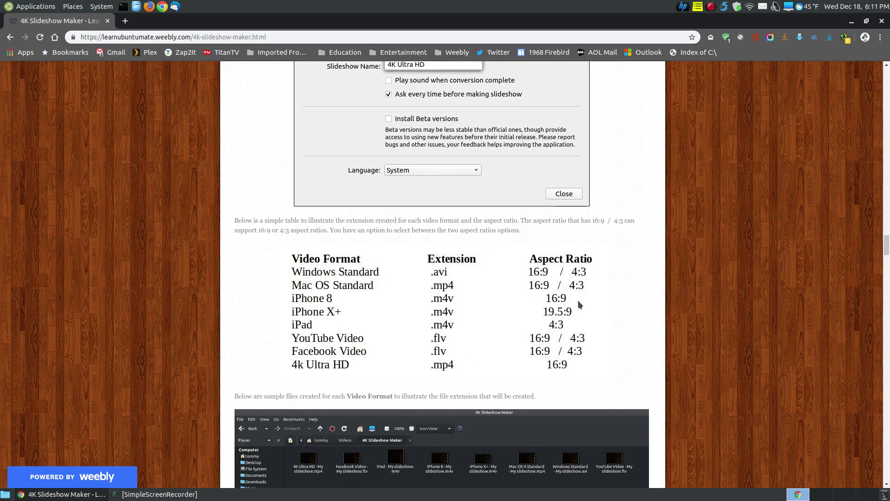
pyautogui.scroll(1, 578, 299)
pyautogui.scroll(1, 576, 269)
pyautogui.scroll(1, 571, 236)
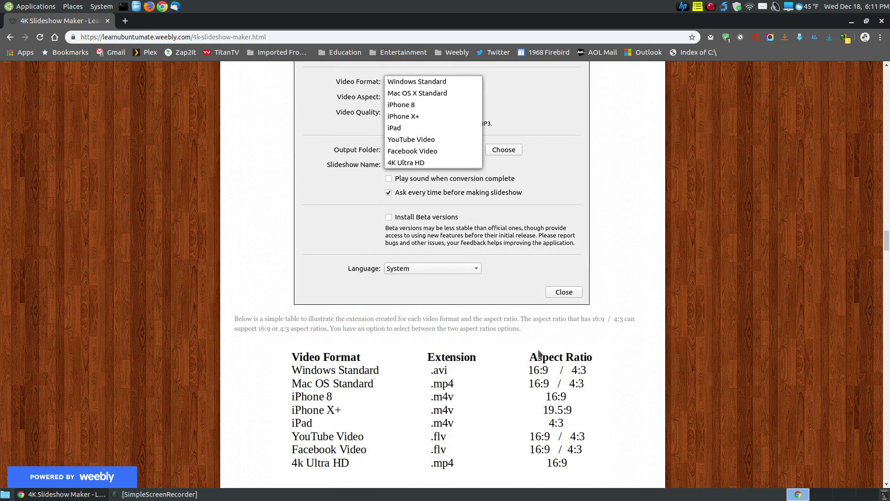
pyautogui.scroll(1, 601, 360)
pyautogui.scroll(-2, 647, 299)
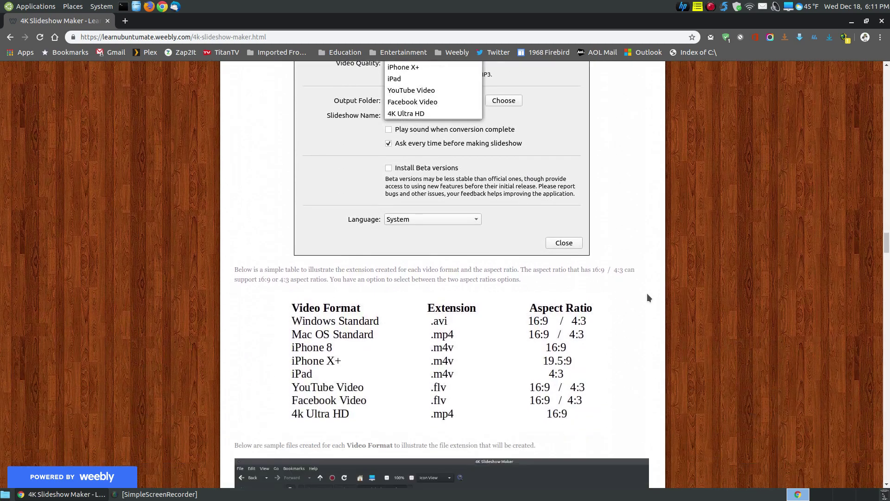
pyautogui.scroll(-3, 559, 327)
pyautogui.scroll(-1, 488, 334)
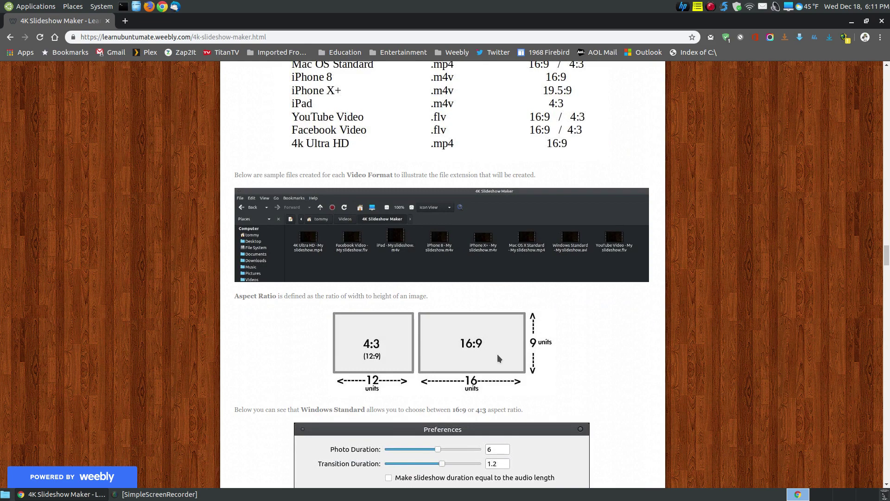
pyautogui.scroll(1, 382, 343)
pyautogui.scroll(-1, 382, 344)
pyautogui.scroll(3, 382, 343)
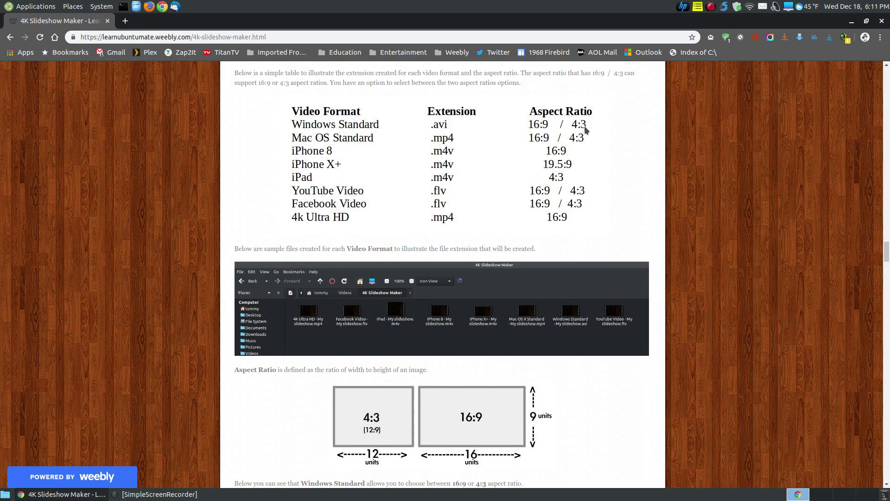
pyautogui.scroll(3, 572, 279)
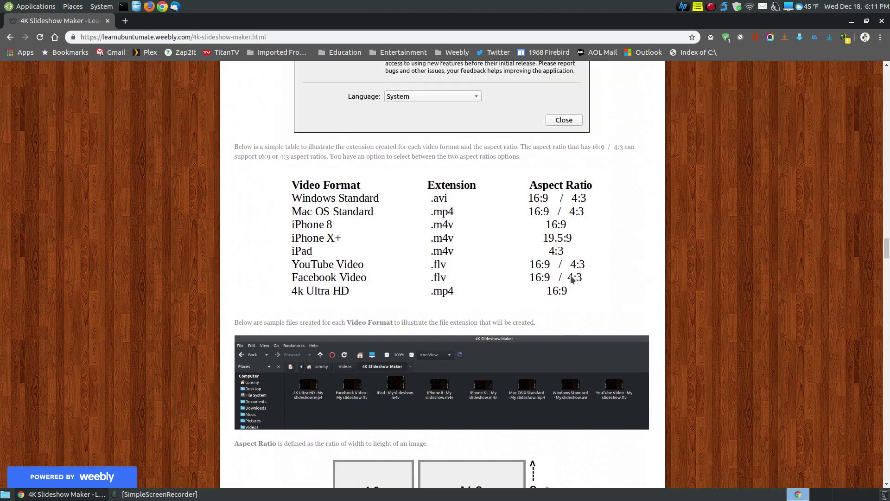
pyautogui.scroll(-2, 572, 279)
pyautogui.scroll(1, 570, 274)
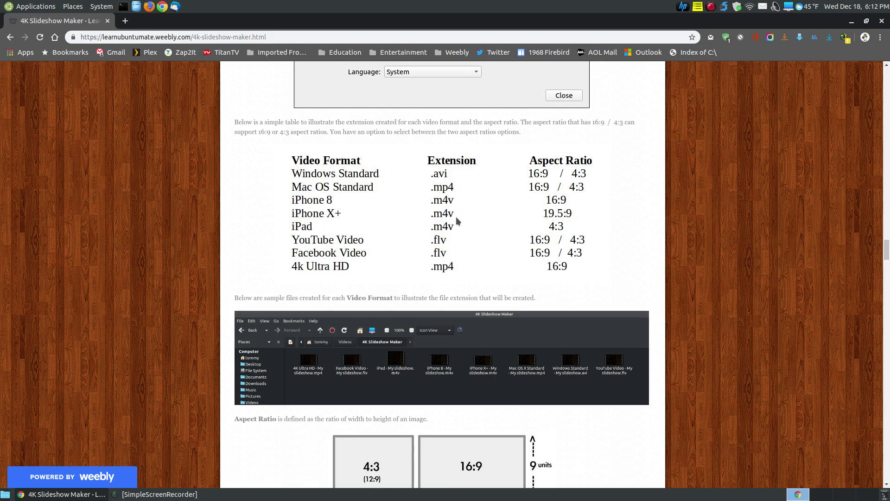
pyautogui.scroll(-5, 474, 229)
pyautogui.scroll(-3, 475, 227)
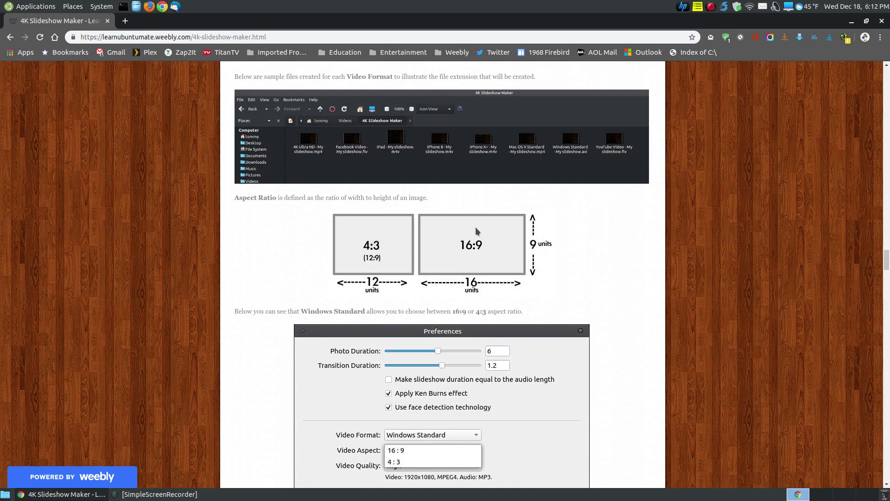
pyautogui.scroll(6, 475, 227)
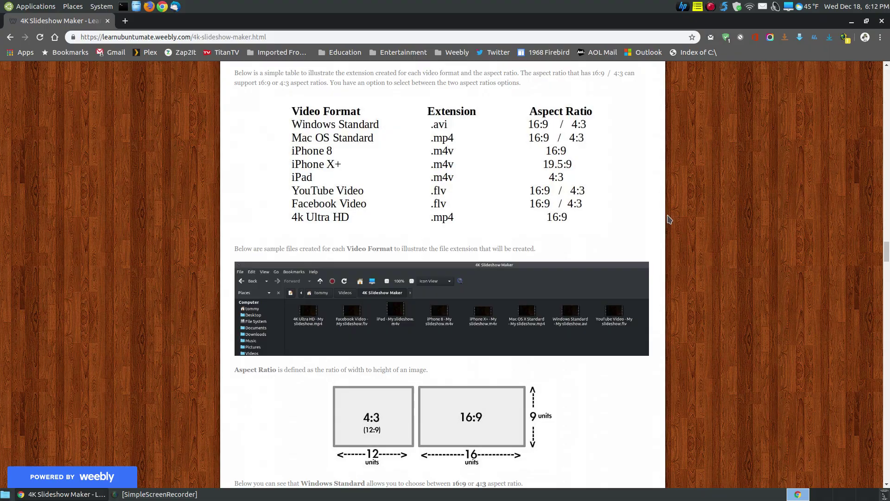
pyautogui.scroll(-5, 668, 219)
pyautogui.scroll(-5, 668, 216)
pyautogui.scroll(-5, 668, 213)
pyautogui.scroll(-5, 667, 209)
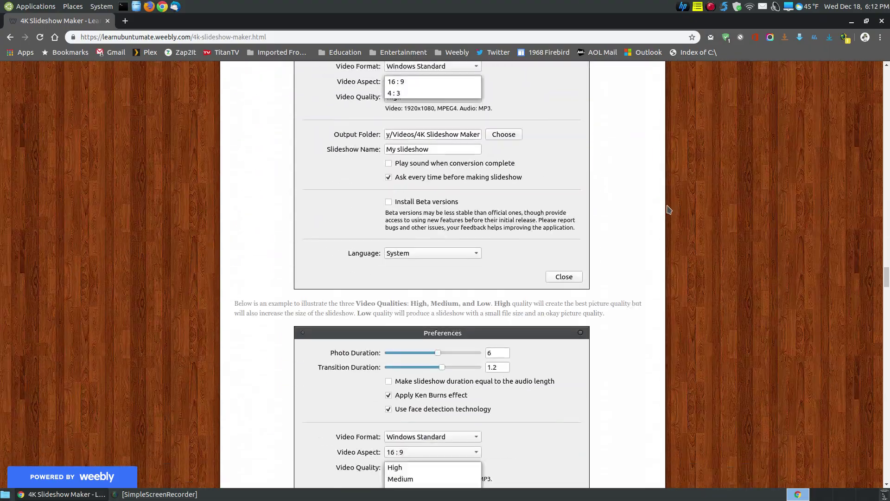
pyautogui.scroll(-2, 668, 209)
pyautogui.moveTo(885, 279); pyautogui.dragTo(886, 474)
pyautogui.scroll(3, 681, 324)
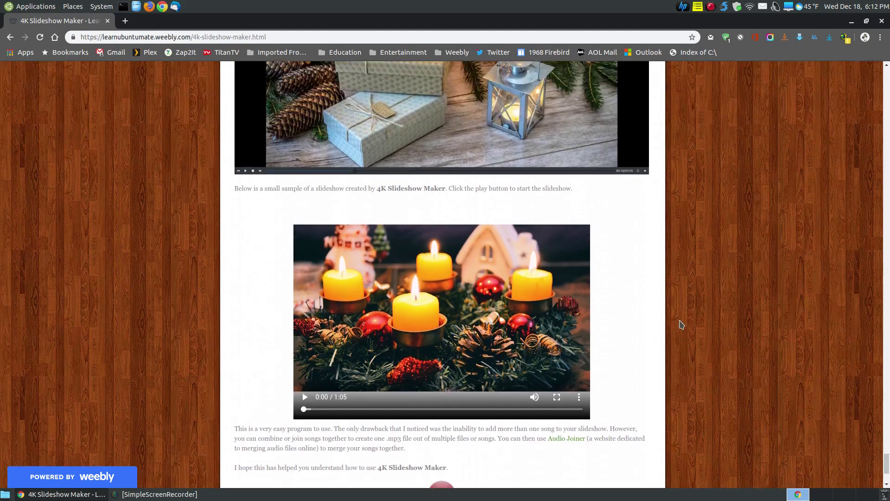
pyautogui.scroll(1, 682, 325)
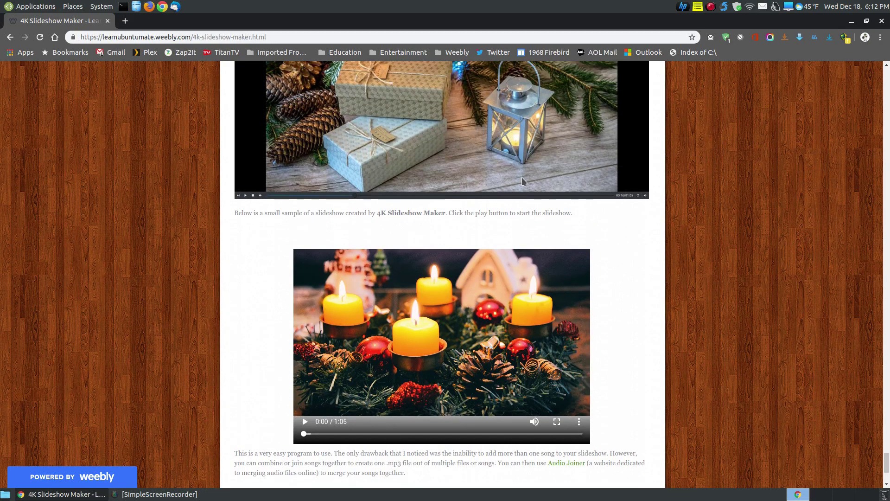
pyautogui.scroll(3, 522, 177)
pyautogui.scroll(3, 501, 188)
pyautogui.scroll(-3, 486, 202)
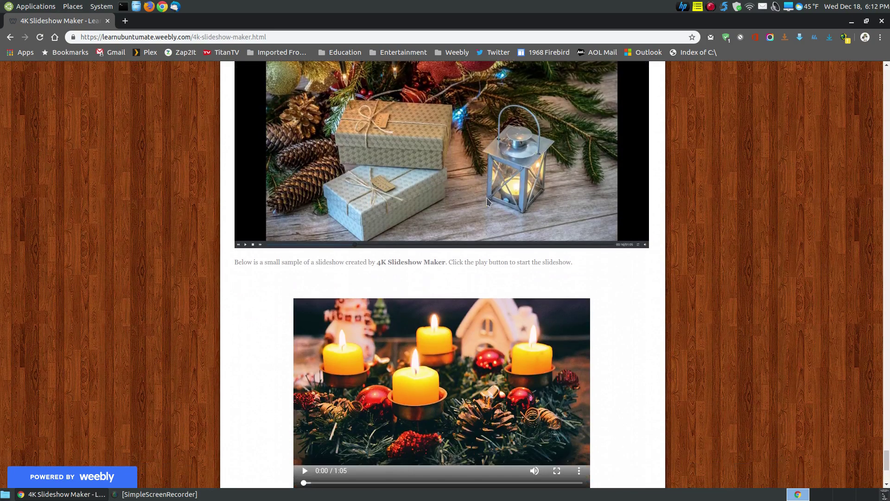
pyautogui.scroll(-2, 486, 202)
pyautogui.scroll(-1, 486, 202)
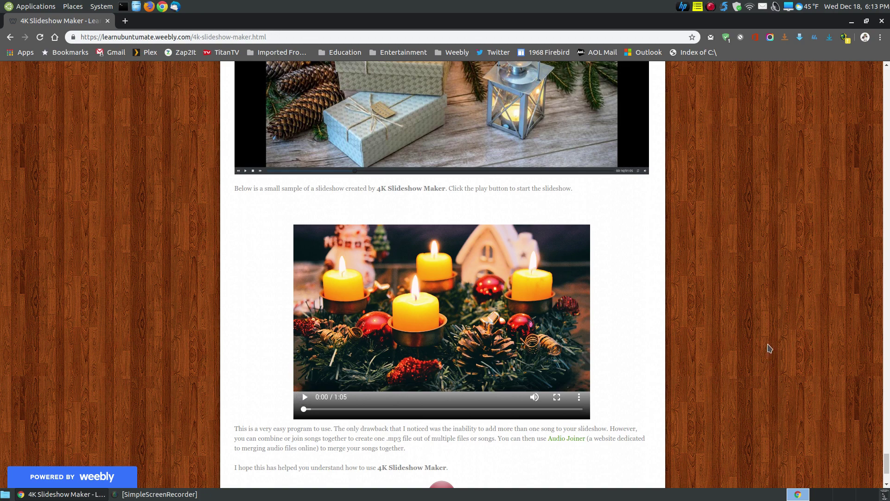
pyautogui.scroll(-4, 769, 348)
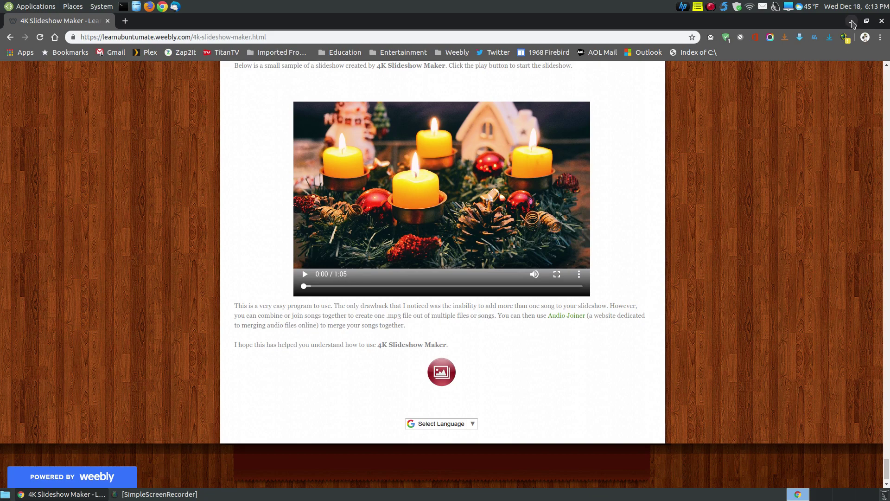
# Minimize Chrome and bring up the desktop's Applications menu.
pyautogui.click(853, 24)
pyautogui.click(28, 7)
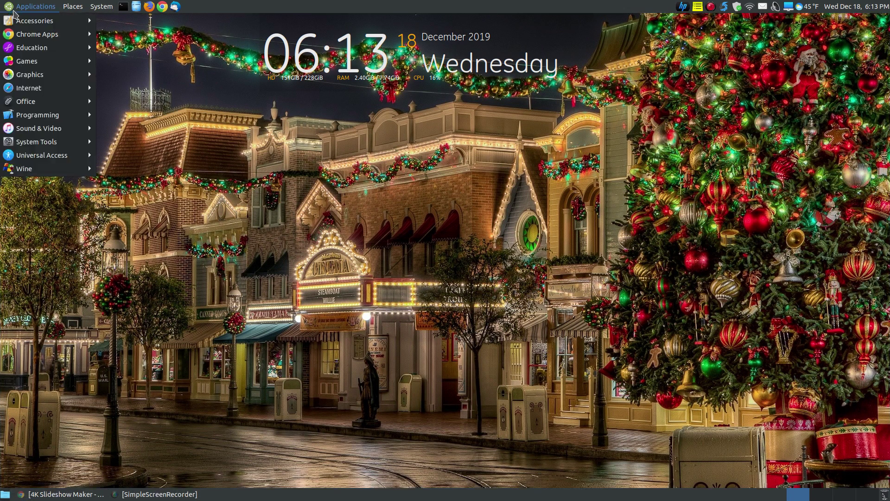
pyautogui.moveTo(29, 75)
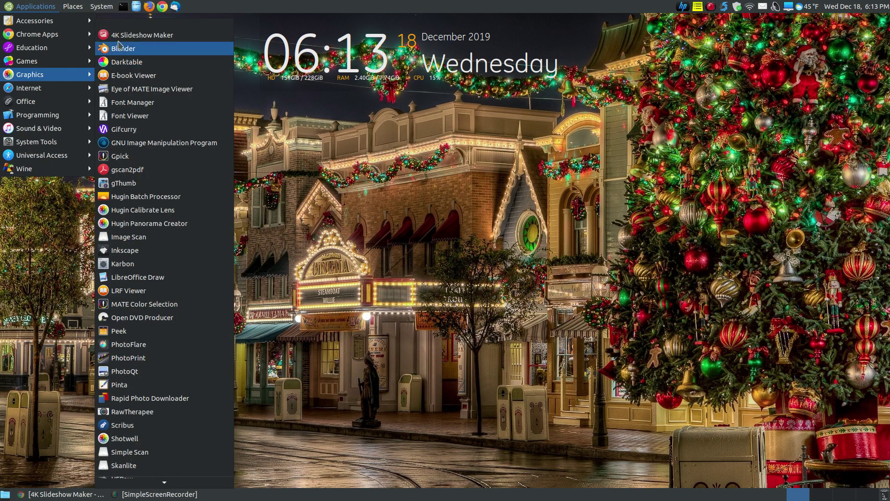
# Launch 4K Slideshow Maker from Applications > Graphics and browse its File, Edit and Make menus.
pyautogui.click(142, 35)
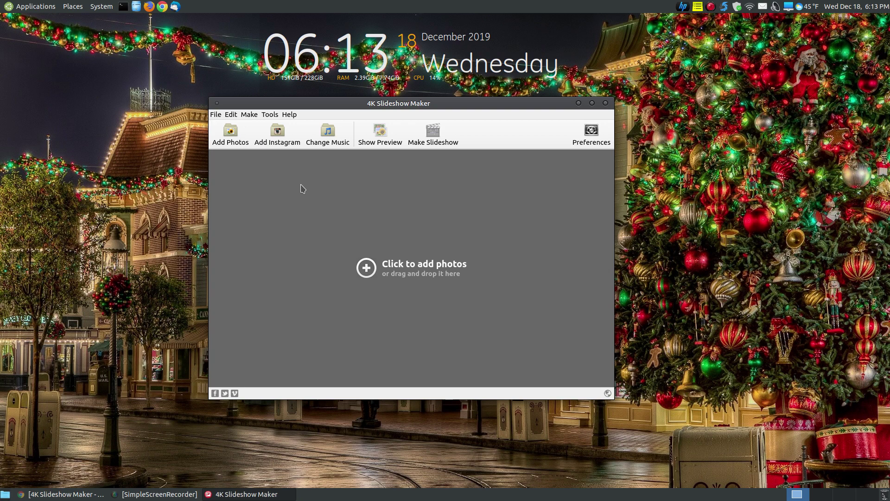
pyautogui.click(216, 114)
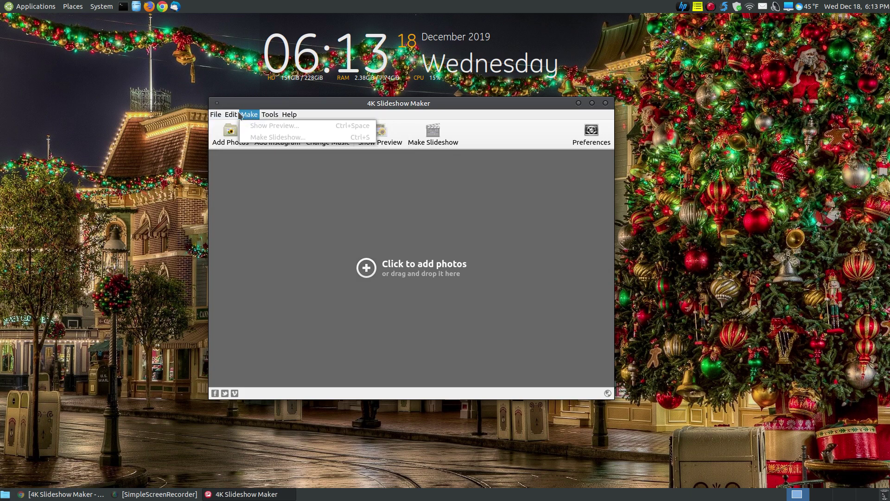
pyautogui.click(319, 106)
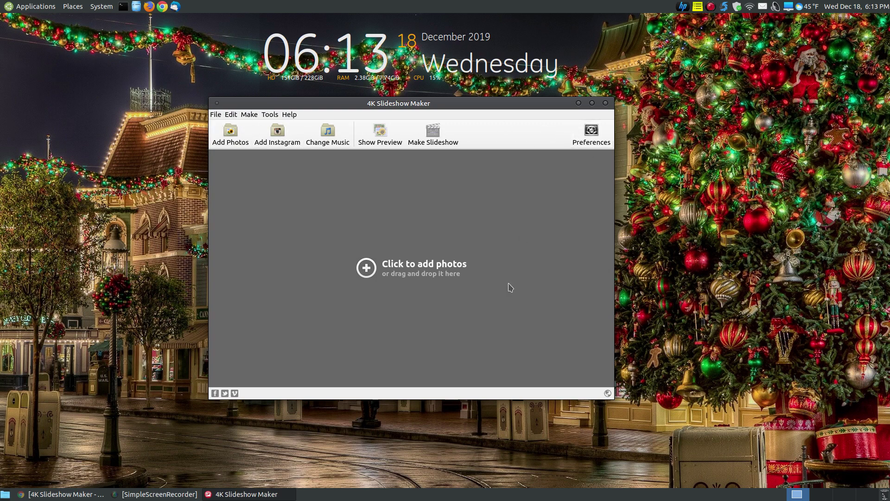
# Bring up Preferences and drag the dialog to the centre of the screen.
pyautogui.click(590, 143)
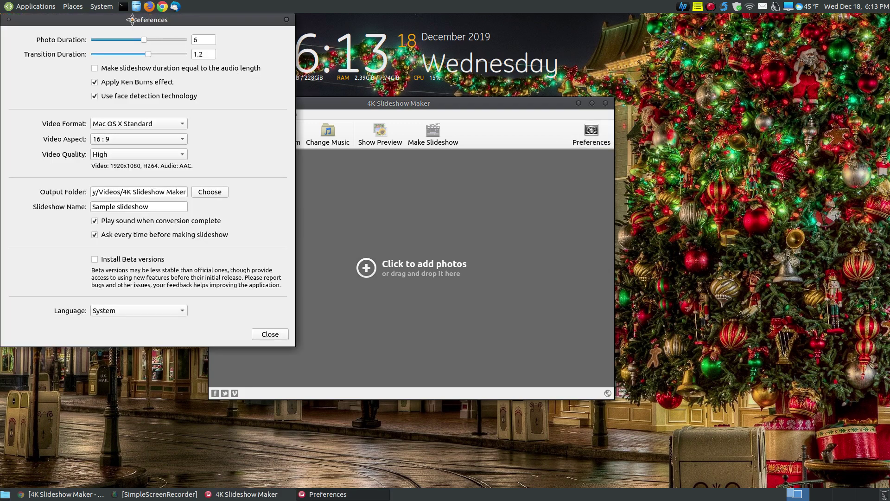
pyautogui.moveTo(136, 19); pyautogui.dragTo(423, 98)
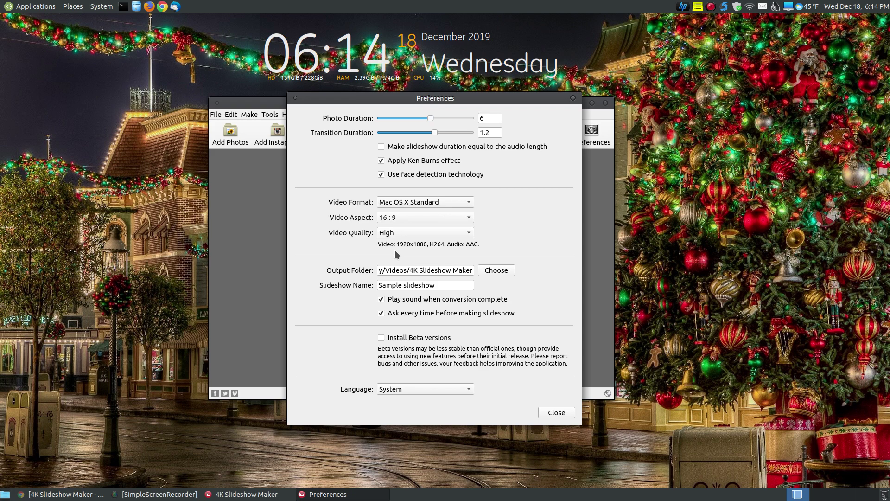
# Select Mac OS X Standard as the video format and keep the 16:9 aspect ratio.
pyautogui.click(470, 204)
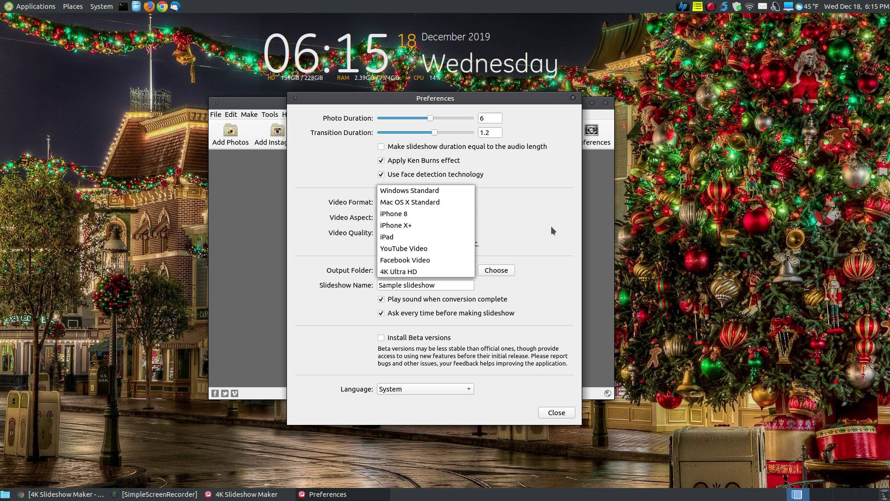
pyautogui.click(518, 209)
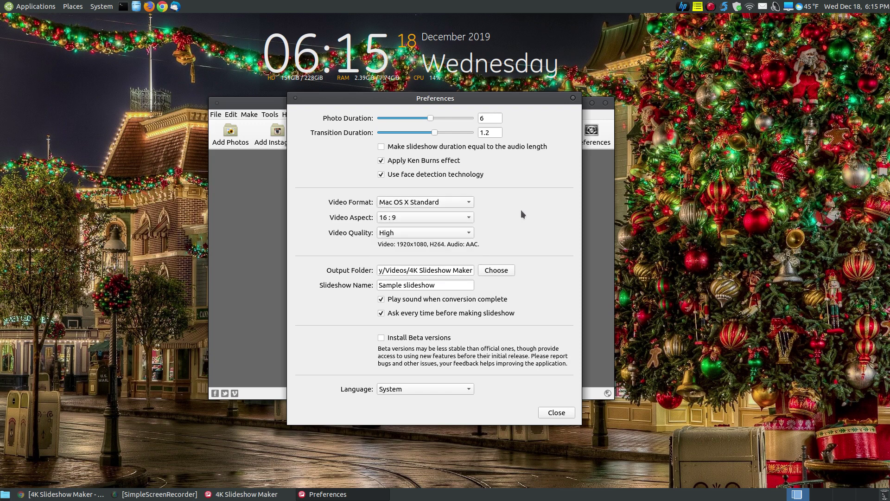
pyautogui.click(468, 203)
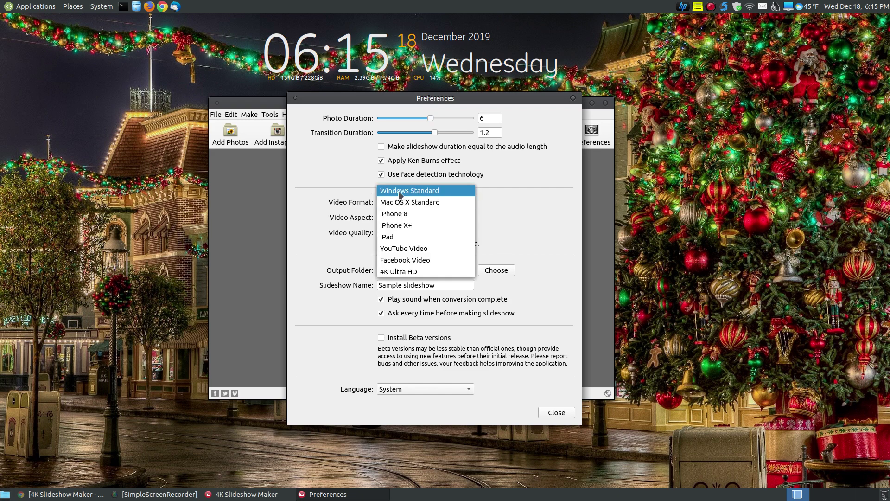
pyautogui.click(534, 206)
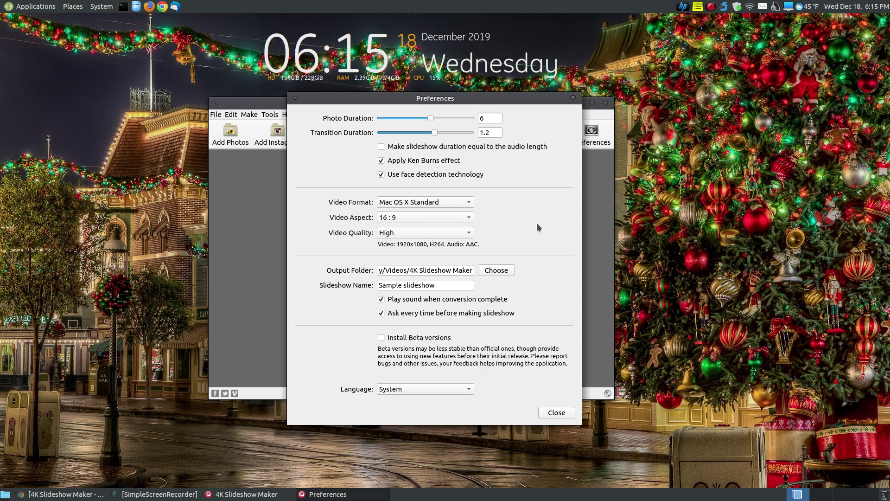
pyautogui.click(469, 204)
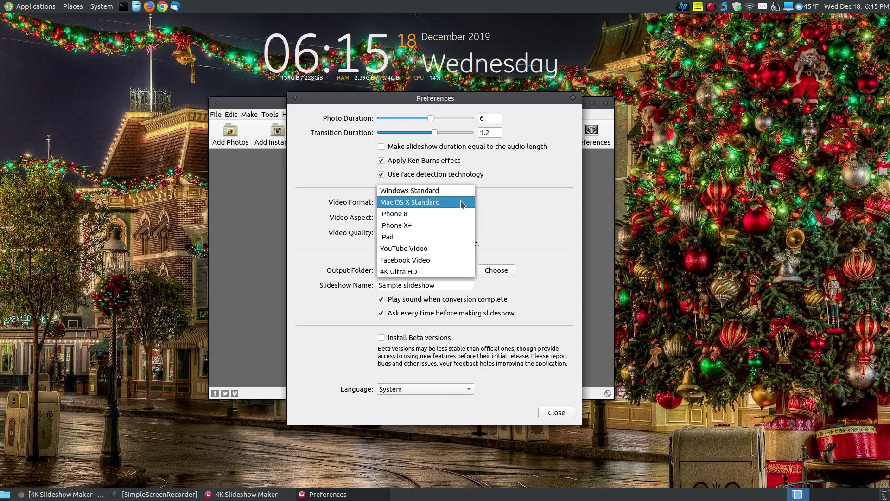
pyautogui.click(483, 206)
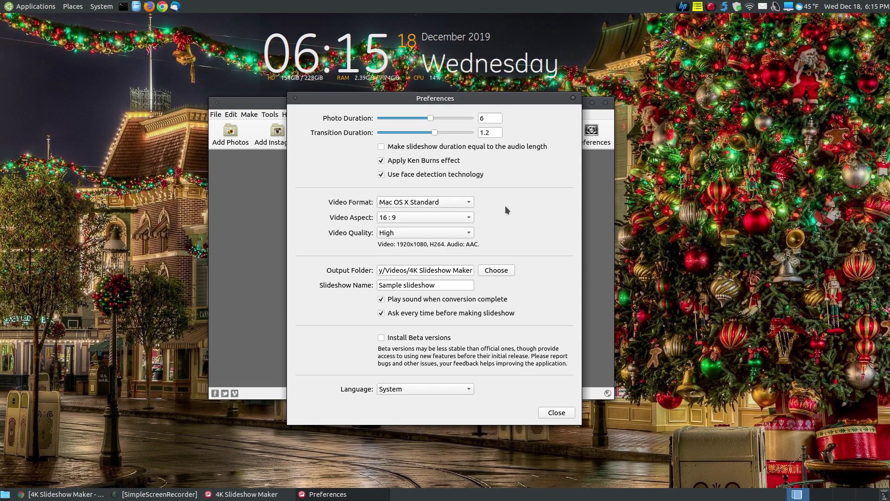
pyautogui.click(469, 218)
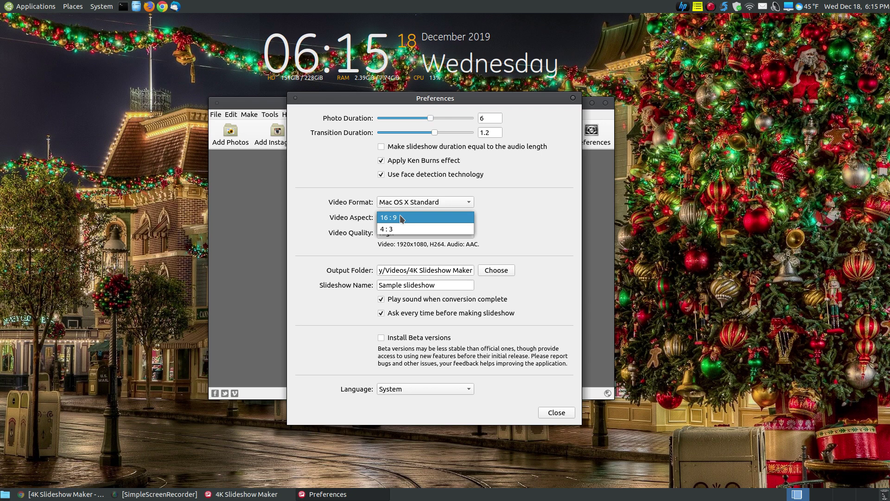
pyautogui.click(401, 218)
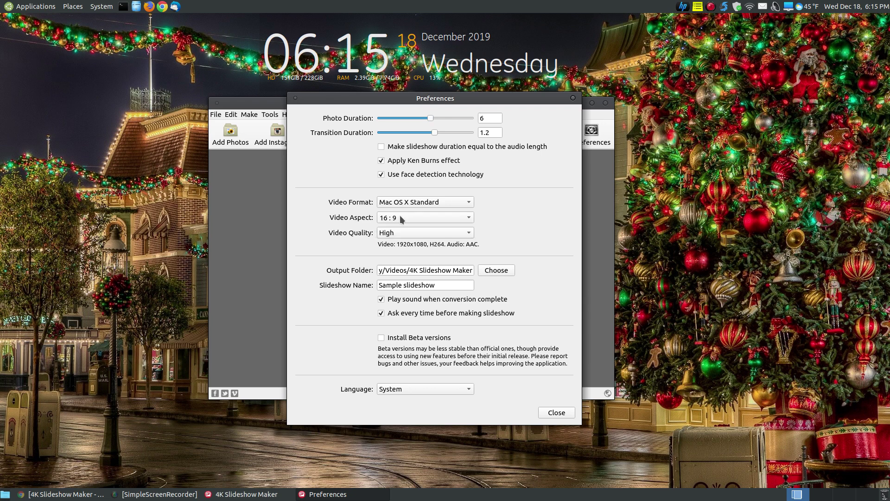
pyautogui.click(418, 233)
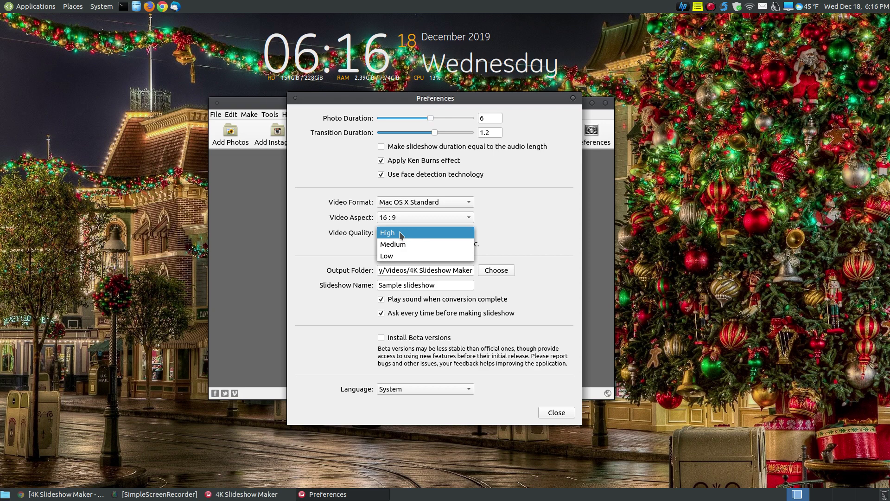
pyautogui.click(400, 234)
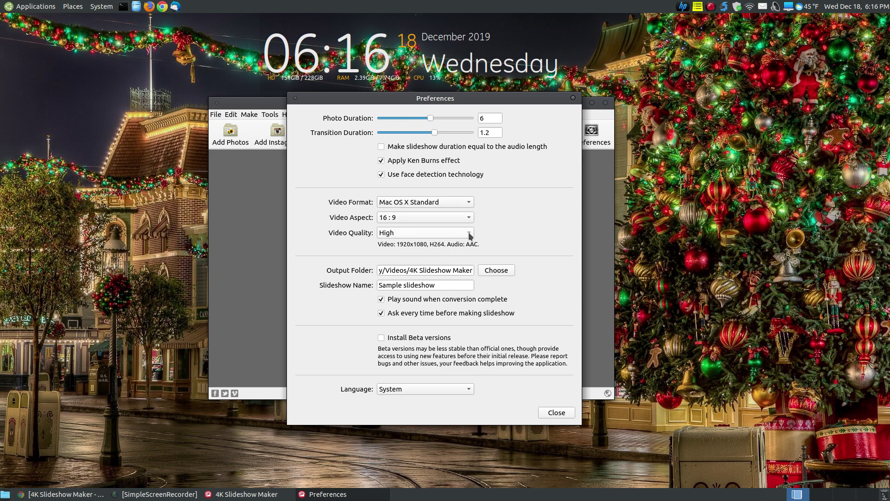
pyautogui.click(468, 233)
pyautogui.click(402, 246)
pyautogui.click(425, 233)
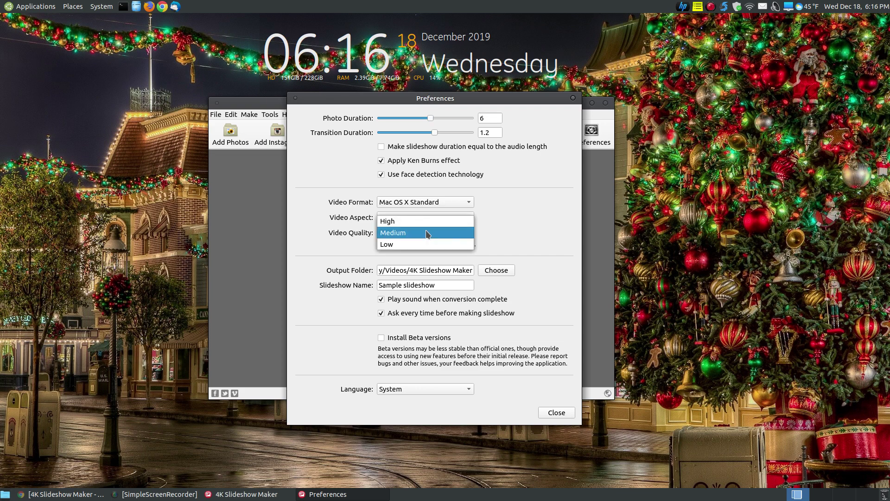
pyautogui.click(389, 246)
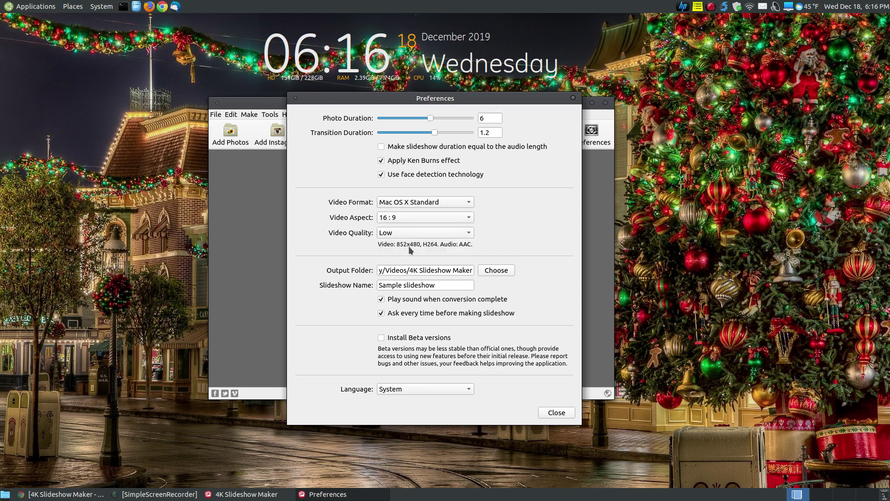
pyautogui.click(471, 232)
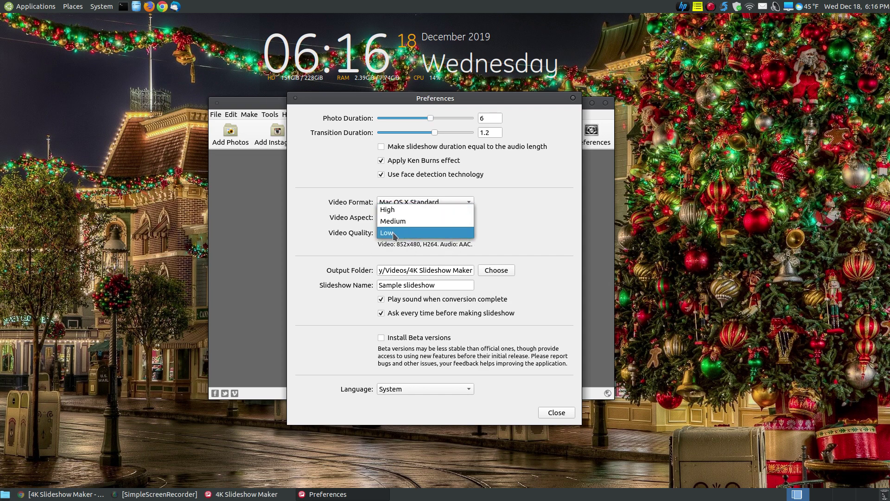
pyautogui.click(395, 211)
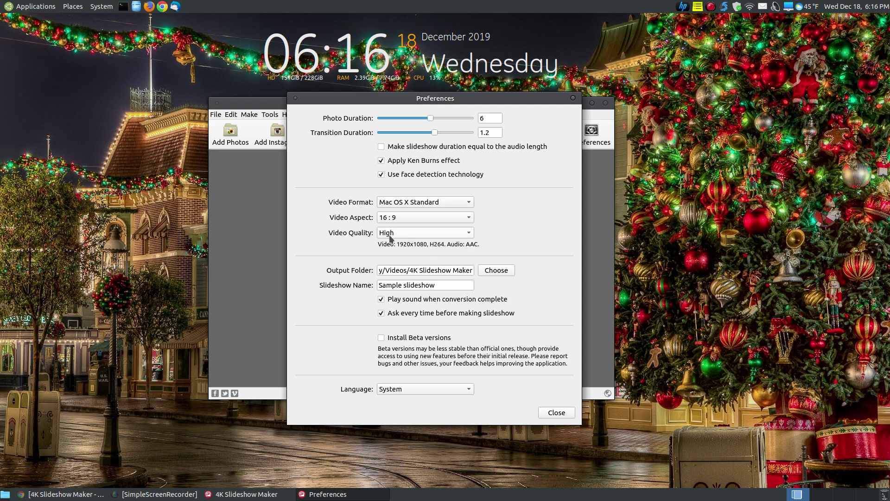
pyautogui.click(469, 201)
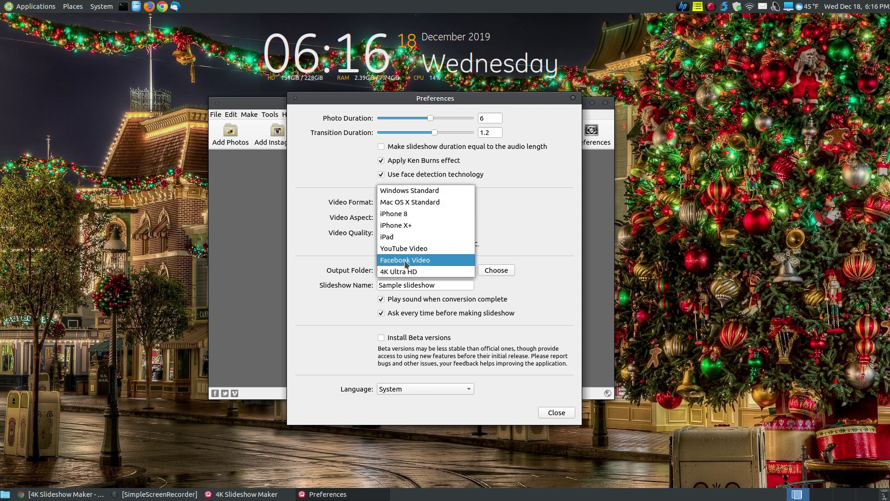
pyautogui.click(402, 272)
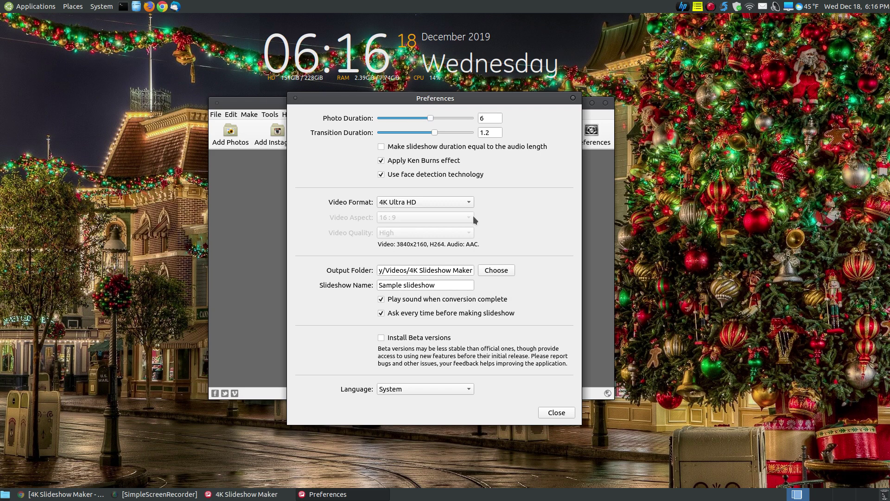
pyautogui.click(425, 202)
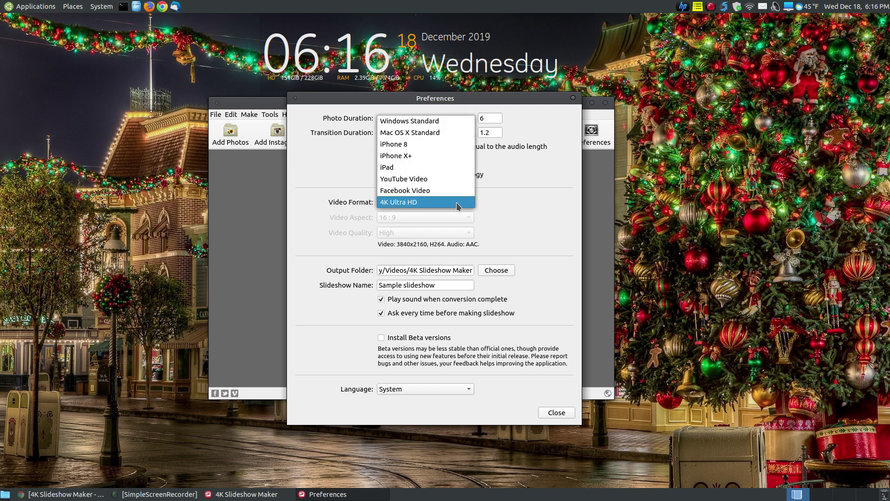
pyautogui.click(432, 132)
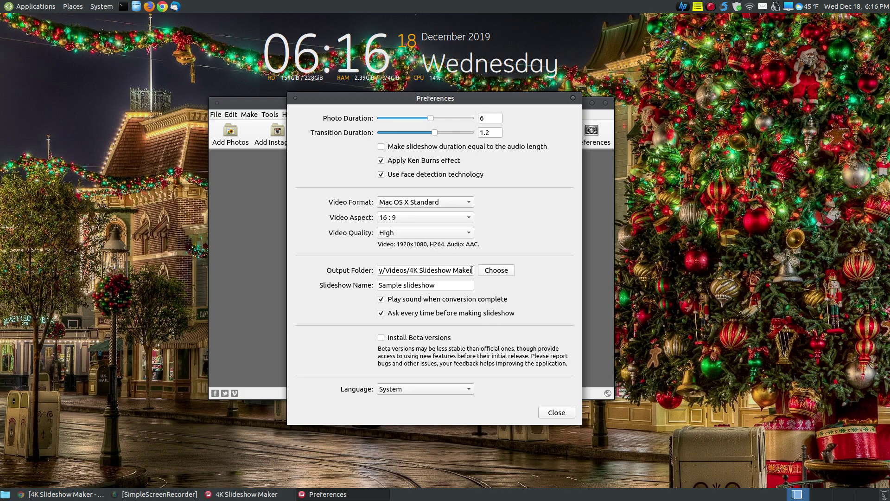
# Change the slideshow name to 'Sample-slideshow', leaving the language on System.
pyautogui.click(444, 285)
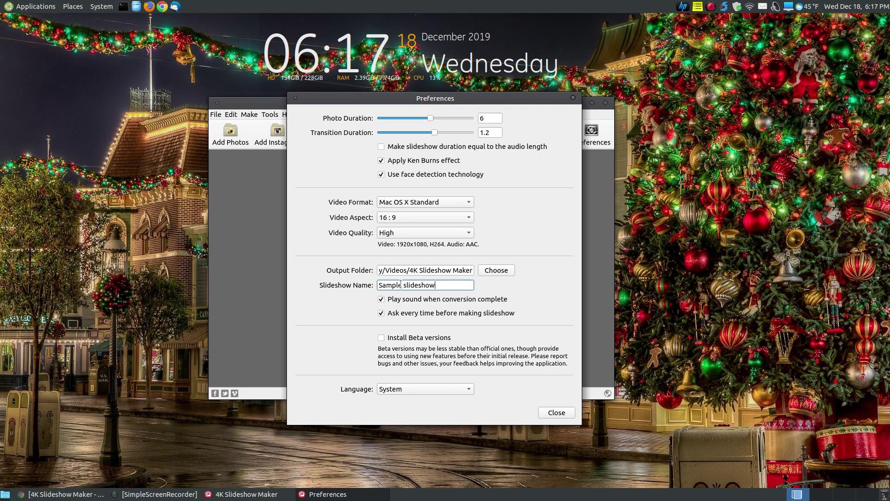
pyautogui.moveTo(402, 285); pyautogui.dragTo(371, 288)
pyautogui.click(402, 285)
pyautogui.click(472, 389)
pyautogui.click(494, 387)
pyautogui.write('-')
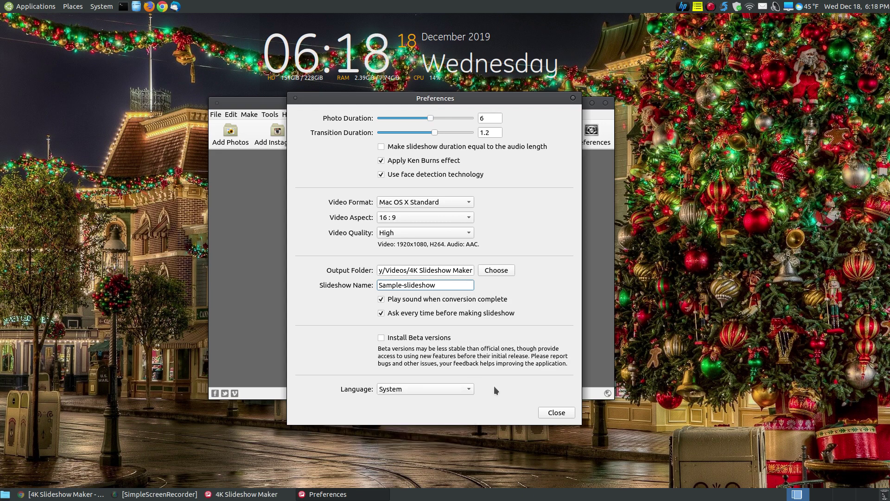
# Close Preferences and load four Shift-selected photos from Pictures/Christmas into the project.
pyautogui.click(556, 413)
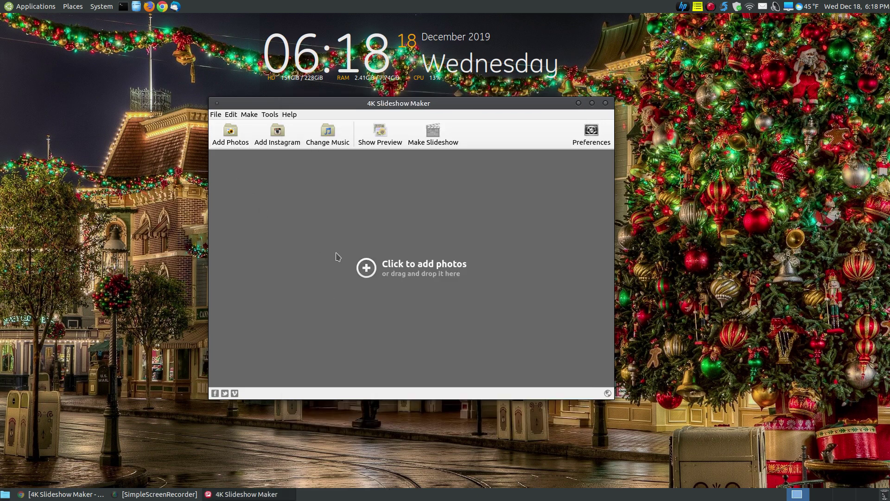
pyautogui.click(366, 272)
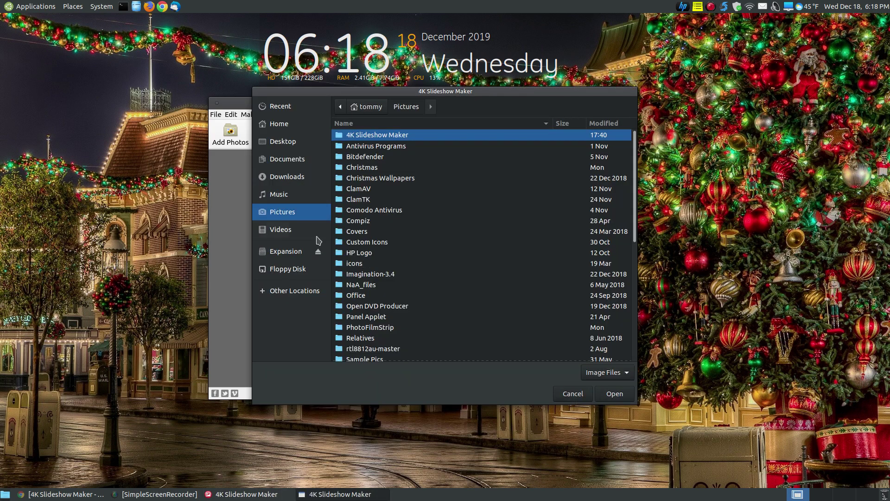
pyautogui.doubleClick(368, 168)
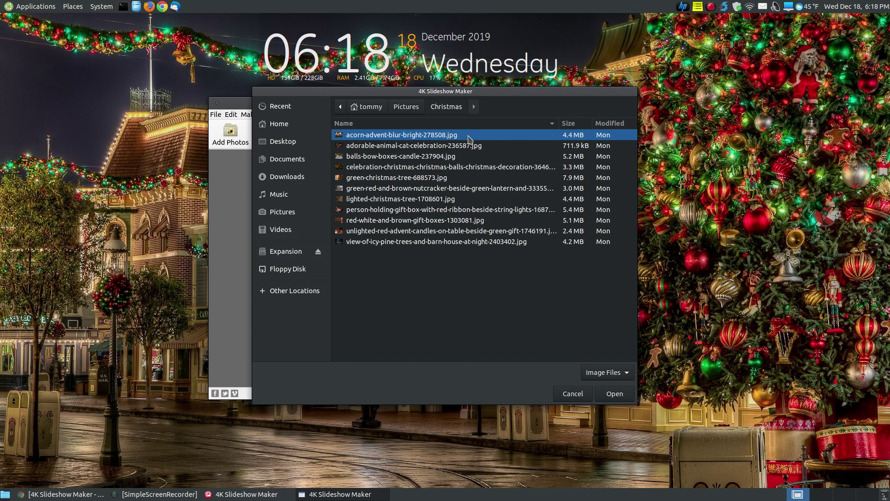
pyautogui.hotkey('shift', 'Down')
pyautogui.hotkey('shift', 'Down')
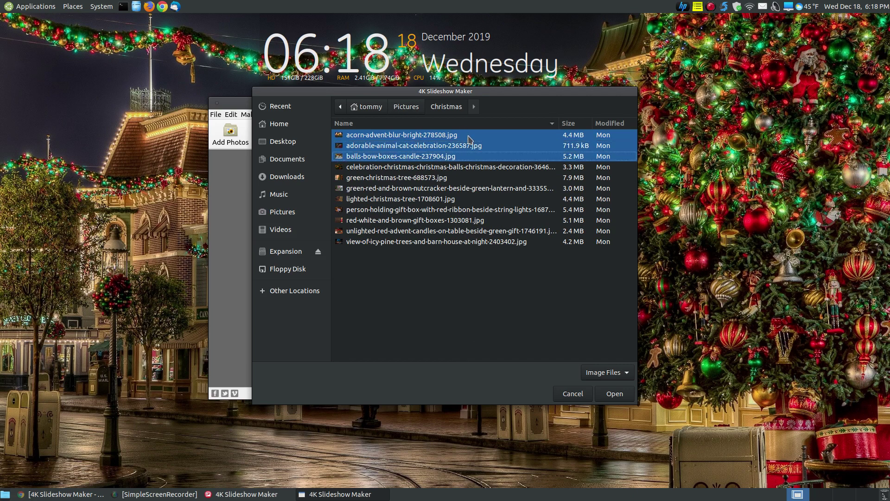
pyautogui.hotkey('shift', 'Down')
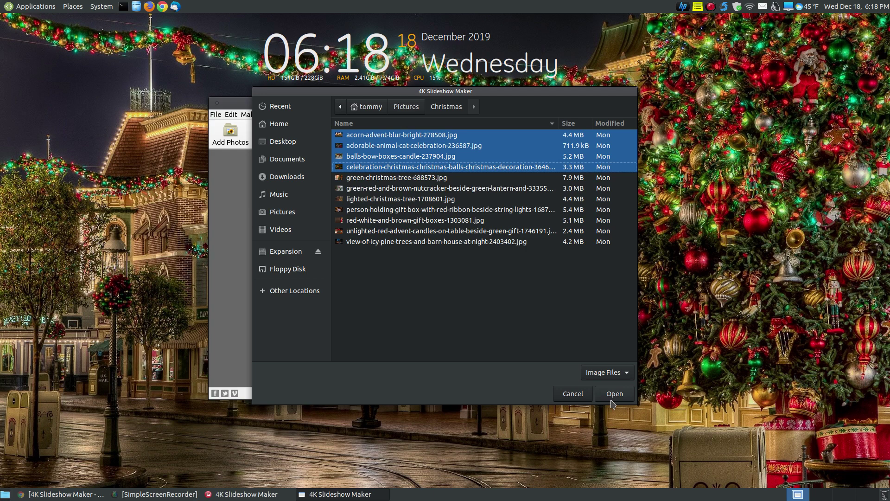
pyautogui.click(614, 394)
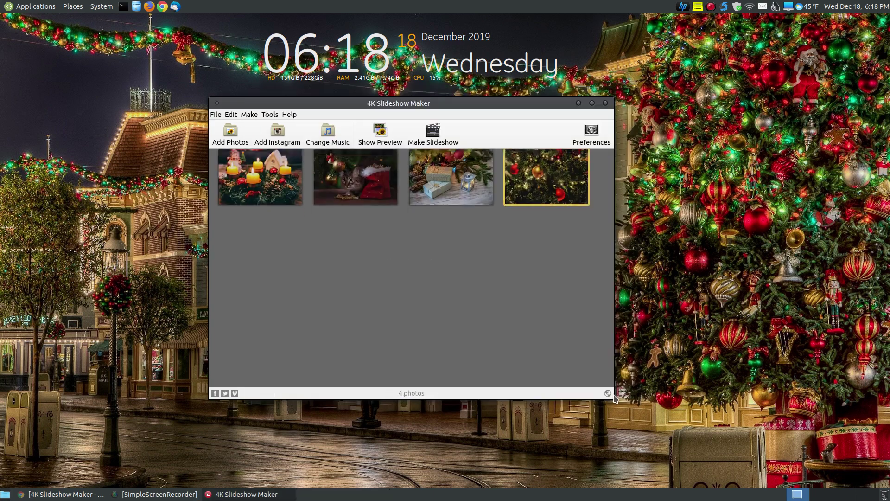
pyautogui.click(280, 139)
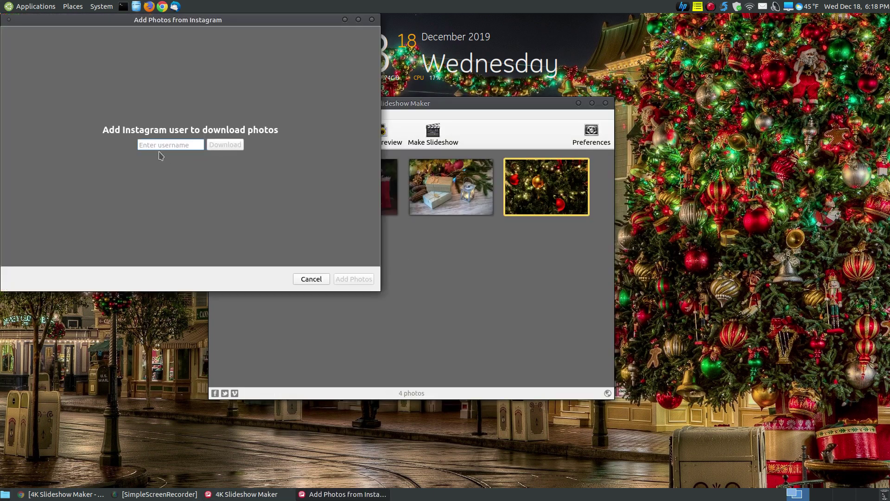
pyautogui.click(308, 279)
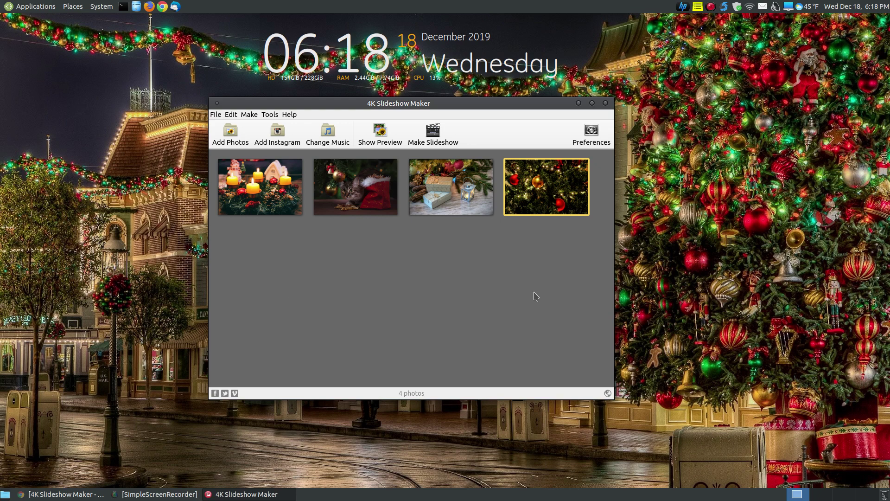
pyautogui.moveTo(355, 187)
pyautogui.moveTo(374, 189); pyautogui.dragTo(265, 192)
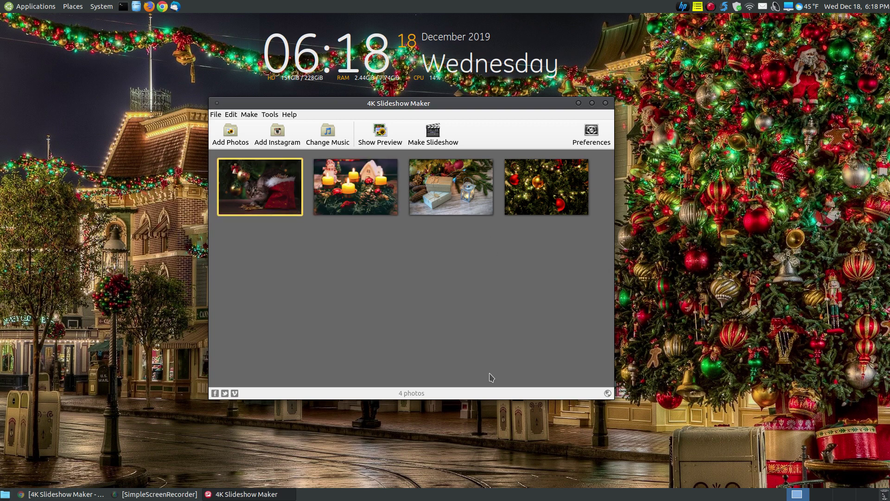
pyautogui.moveTo(553, 199); pyautogui.dragTo(376, 195)
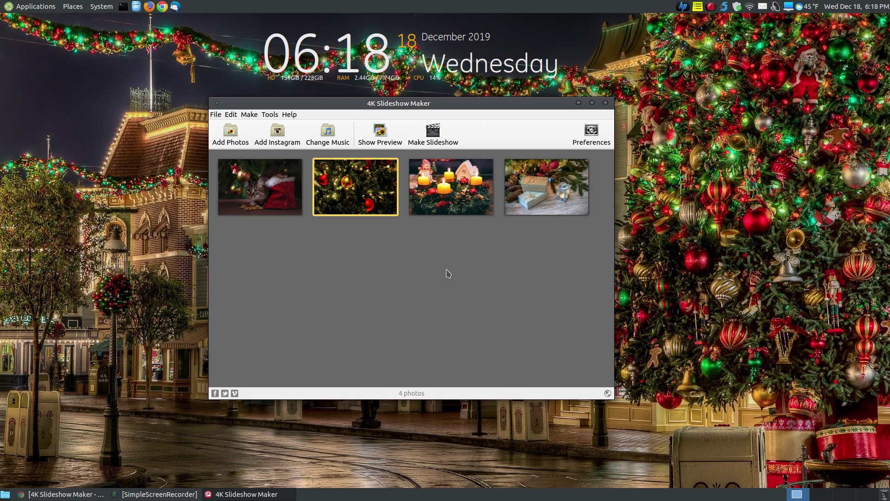
pyautogui.rightClick(297, 212)
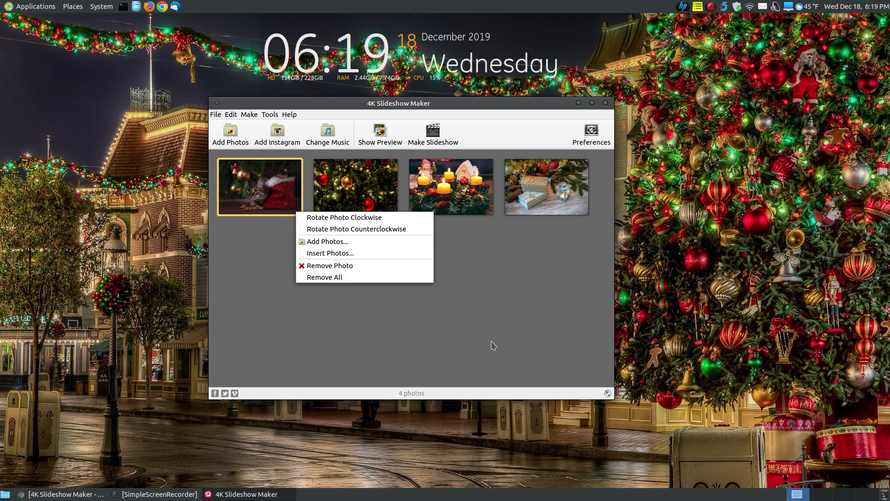
pyautogui.click(521, 347)
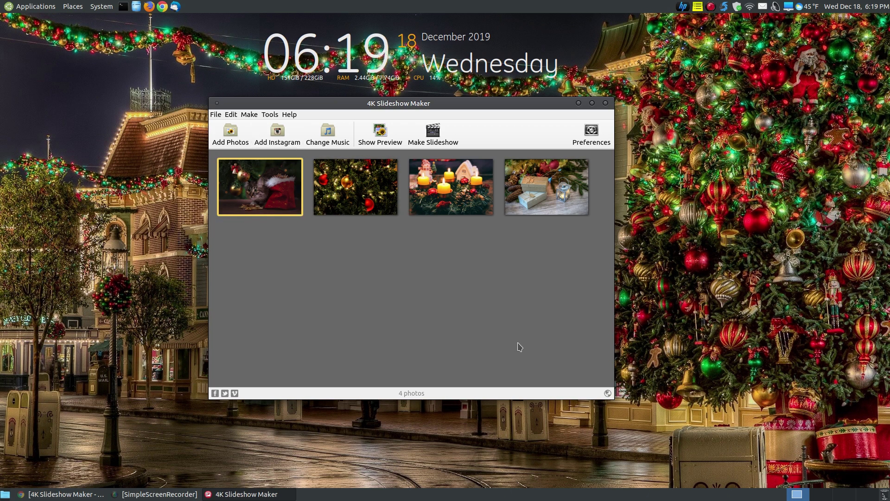
pyautogui.click(328, 134)
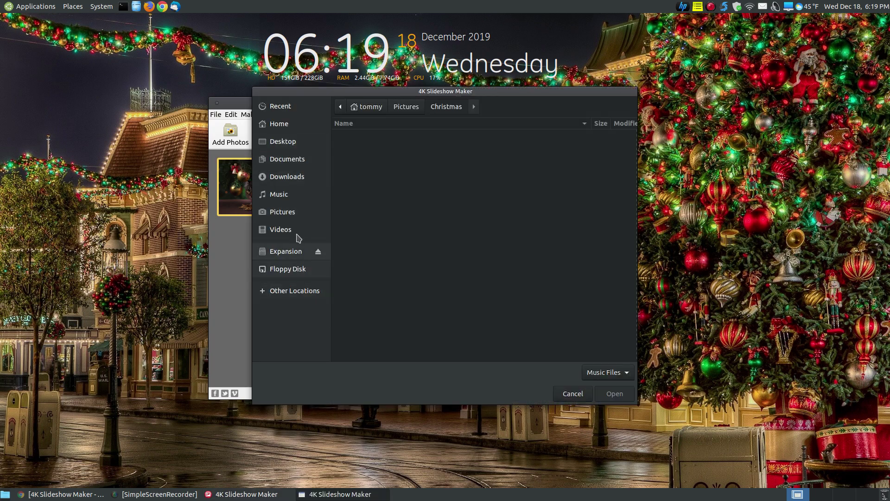
pyautogui.click(285, 198)
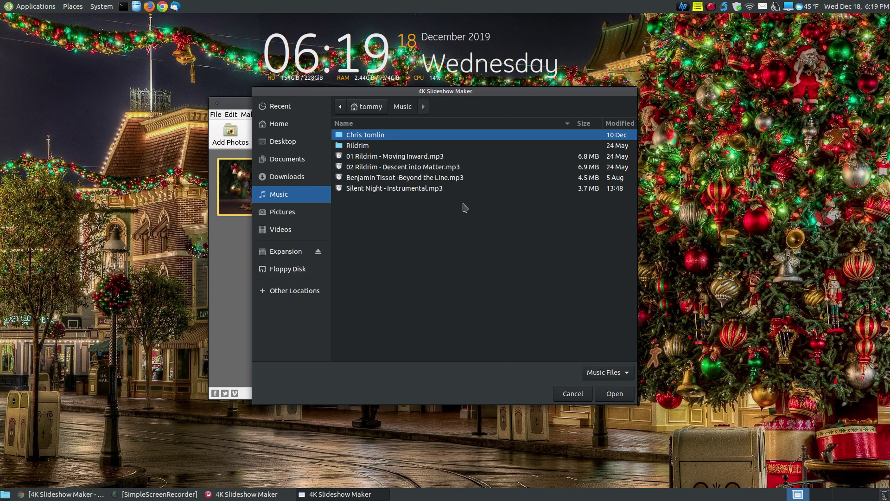
pyautogui.click(572, 394)
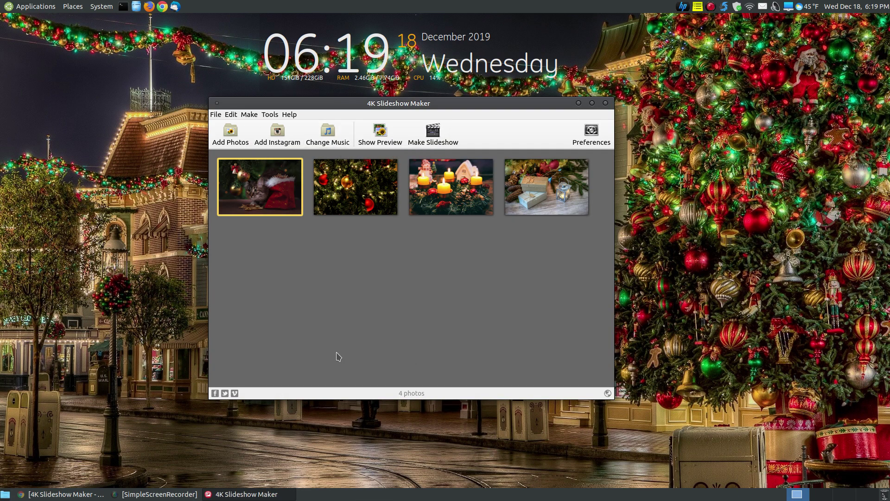
pyautogui.click(381, 143)
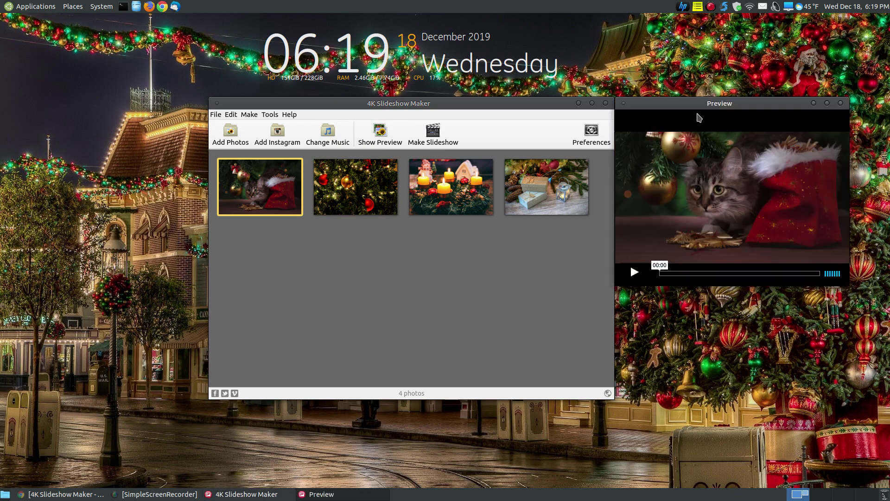
pyautogui.moveTo(734, 103)
pyautogui.mouseDown()
pyautogui.moveTo(368, 167)
pyautogui.moveTo(397, 168)
pyautogui.mouseUp()
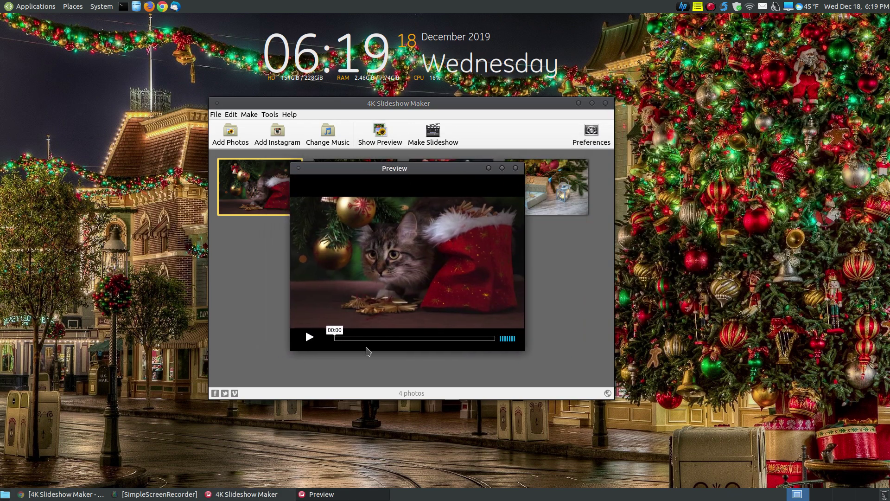
pyautogui.click(309, 338)
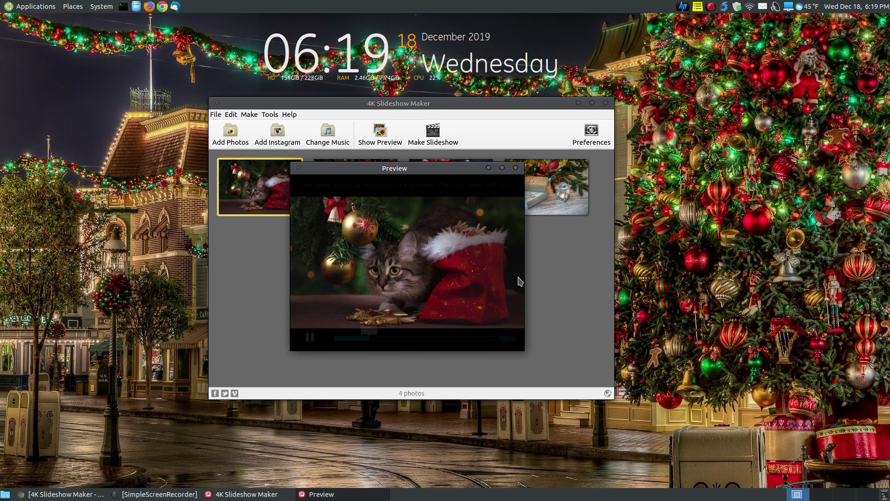
pyautogui.moveTo(405, 170); pyautogui.dragTo(393, 221)
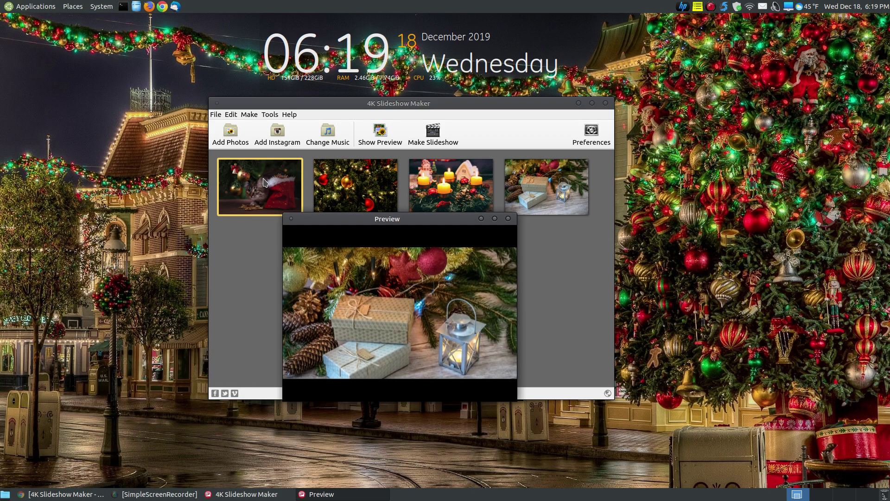
pyautogui.moveTo(399, 313)
pyautogui.click(509, 219)
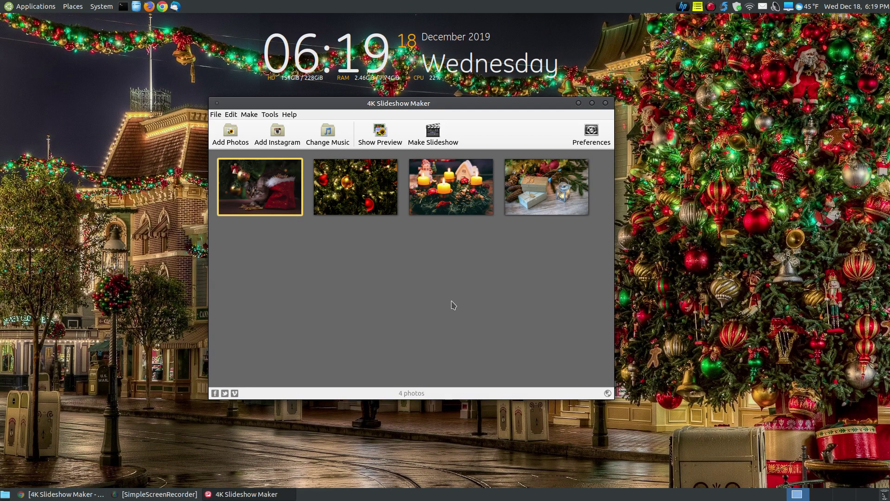
# Run Make Slideshow, confirm the name 'Sample-slideshow', and continue until rendering succeeds.
pyautogui.click(432, 134)
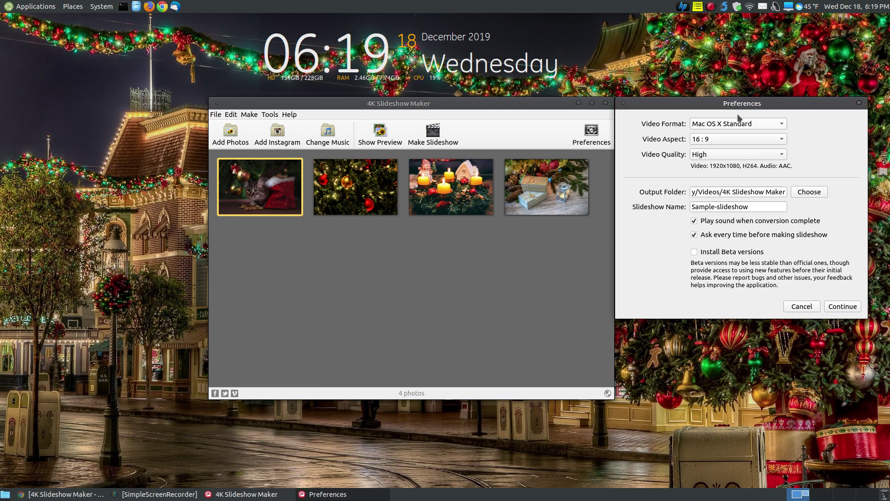
pyautogui.moveTo(738, 105); pyautogui.dragTo(387, 132)
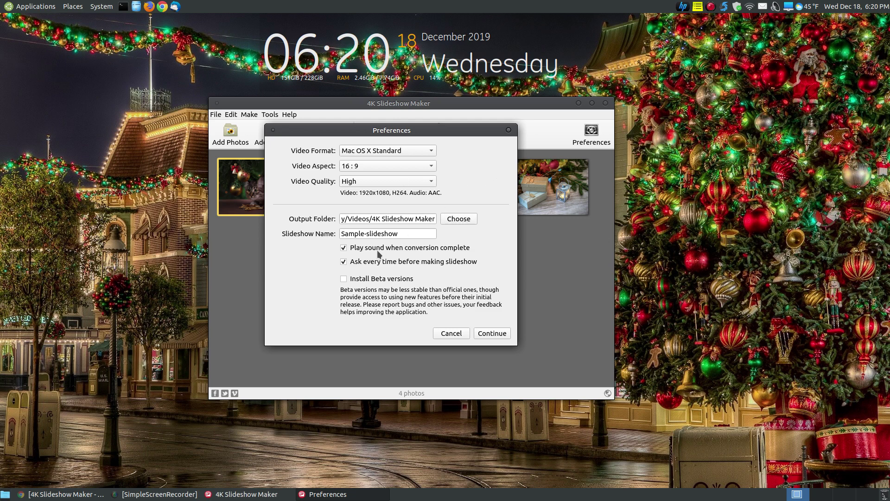
pyautogui.click(400, 233)
pyautogui.click(492, 333)
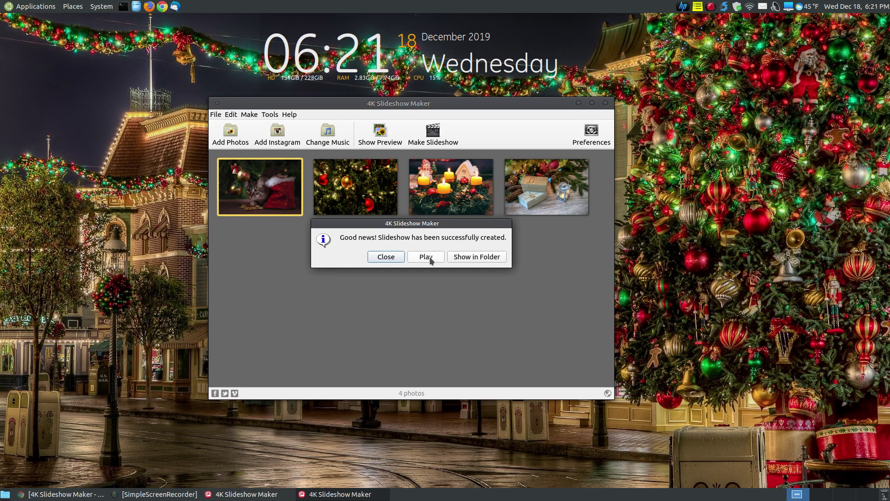
# Open the slideshow's output folder in Caja and pick out the video files.
pyautogui.click(477, 256)
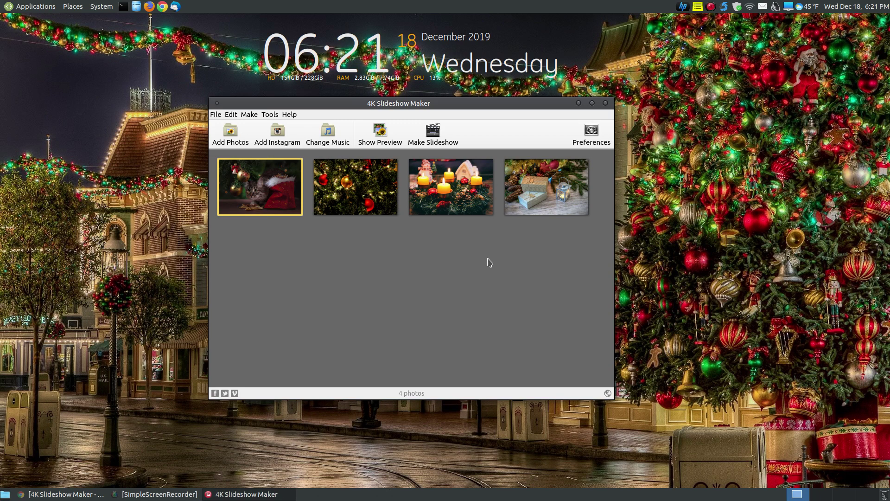
pyautogui.click(640, 111)
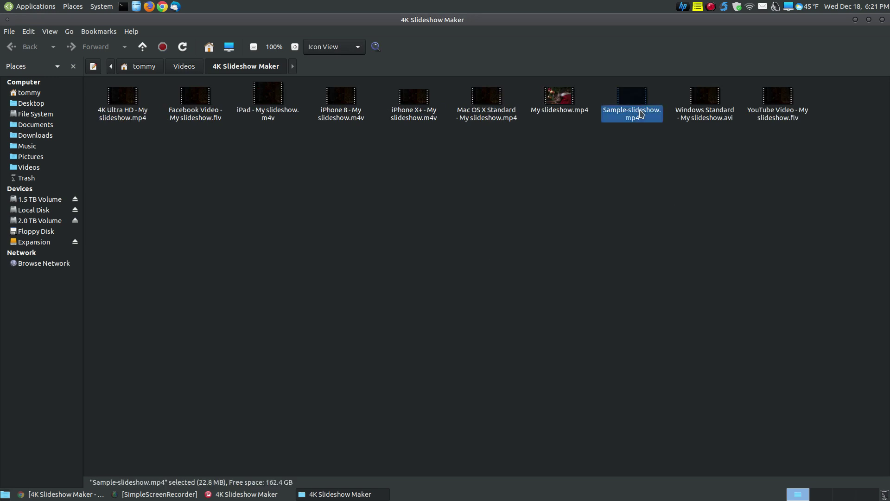
pyautogui.click(557, 109)
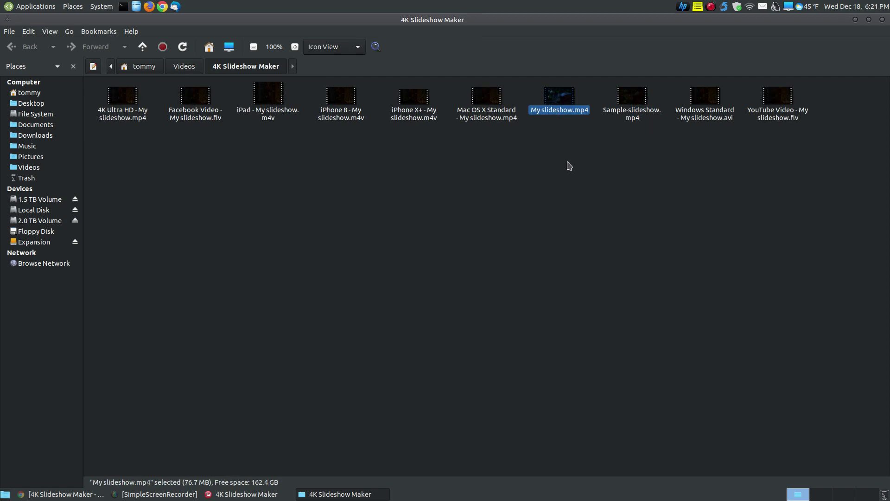
# Play Sample-slideshow.mp4 fullscreen, then close the output folder window.
pyautogui.doubleClick(636, 101)
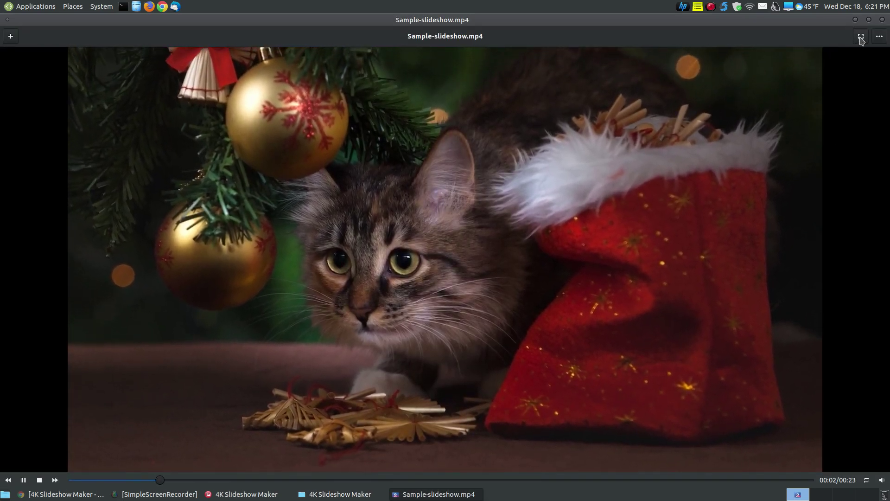
pyautogui.click(862, 38)
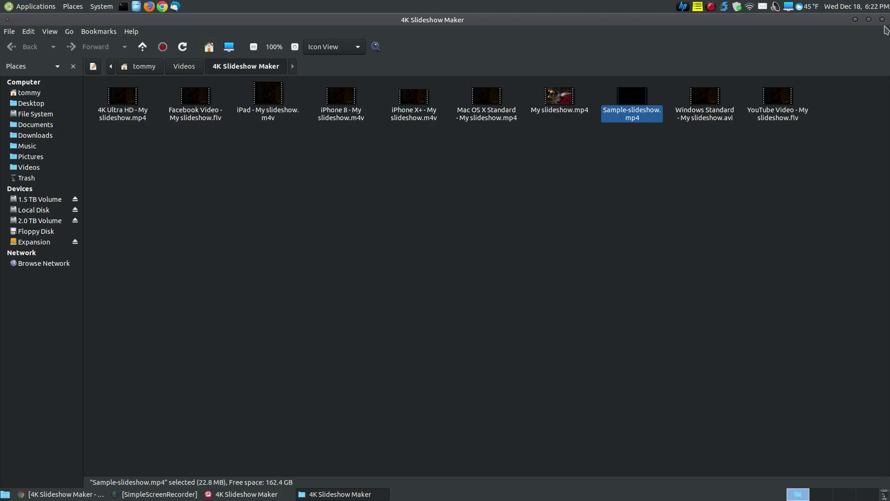
pyautogui.click(884, 19)
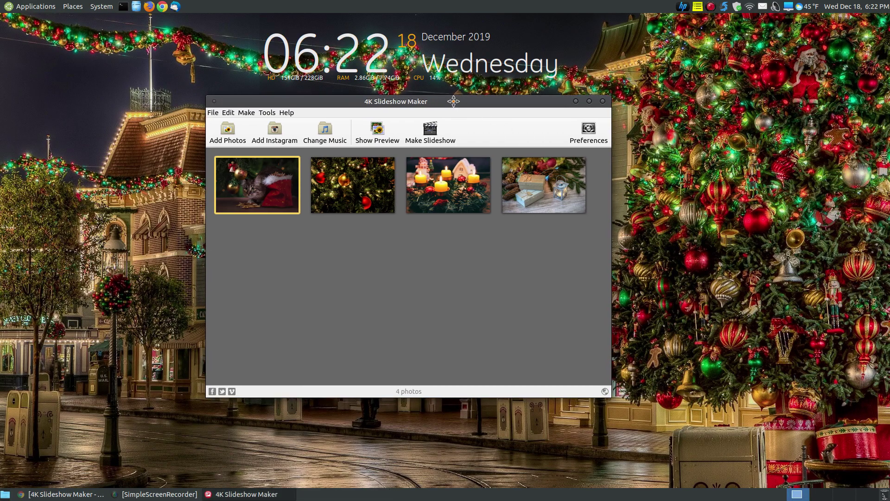
# Nudge the 4K Slideshow Maker window aside and bring Chrome's Weebly tutorial page forward.
pyautogui.moveTo(463, 110); pyautogui.dragTo(456, 105)
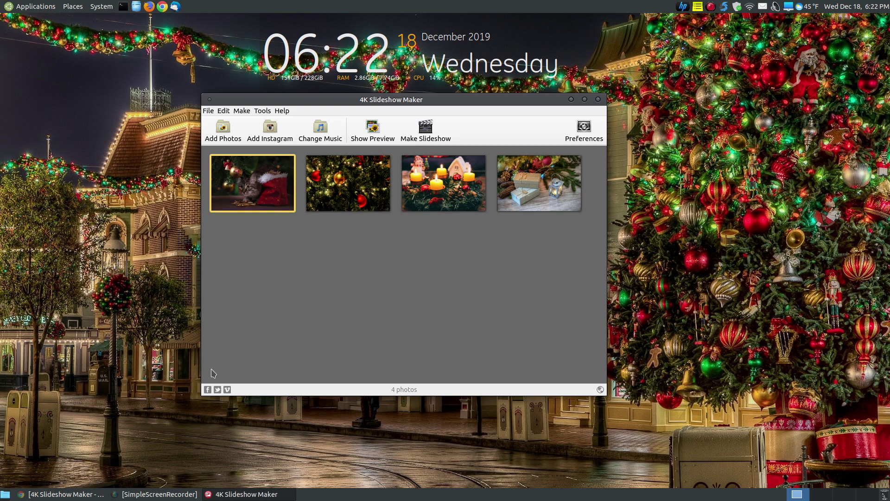
pyautogui.click(56, 494)
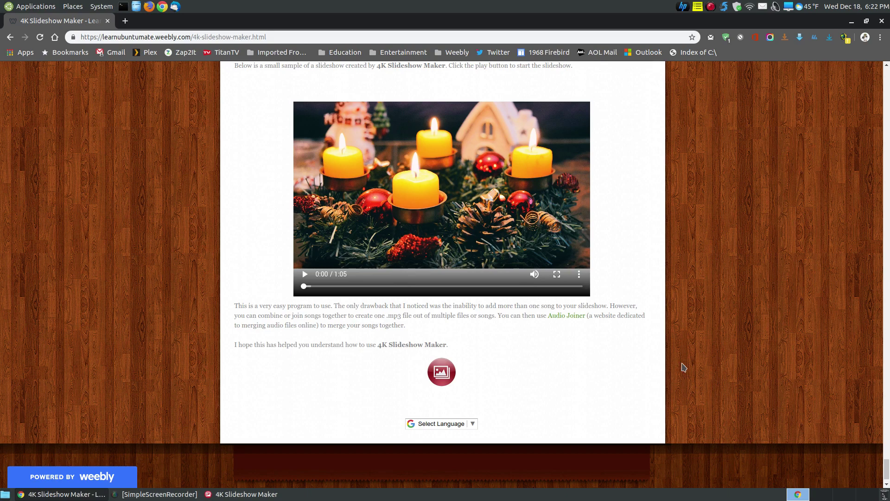
pyautogui.scroll(5, 683, 367)
pyautogui.scroll(-6, 487, 313)
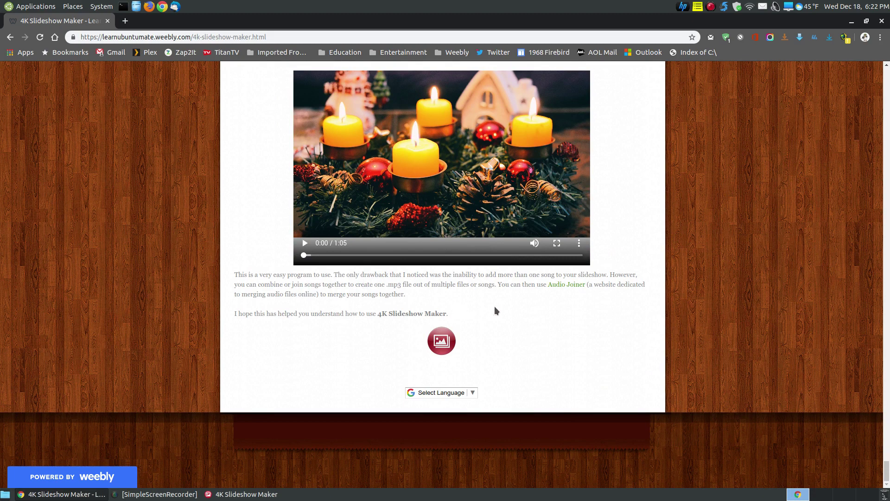
# Follow the tutorial's Audio Joiner link to 123apps' online joiner in a new tab.
pyautogui.click(555, 288)
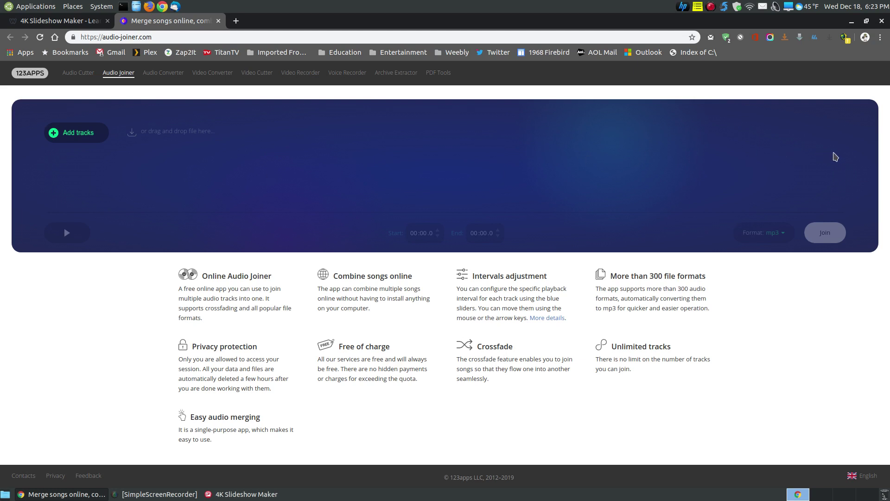
# Switch between taskbar windows, then minimize Chrome to reveal the four-photo 4K Slideshow Maker project.
pyautogui.click(243, 495)
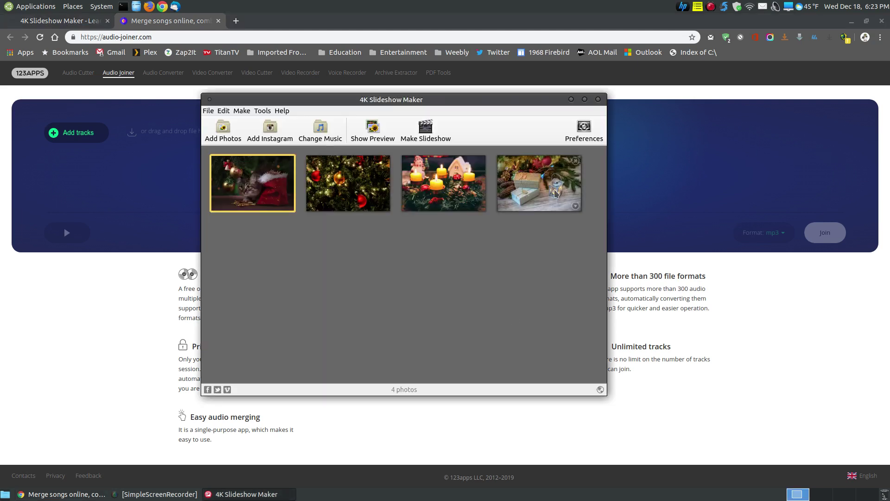
pyautogui.click(880, 353)
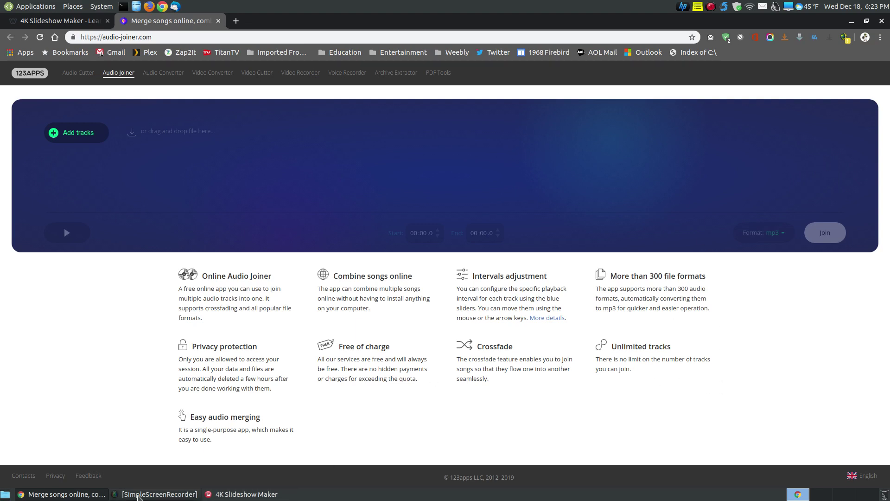
pyautogui.click(159, 494)
pyautogui.click(41, 496)
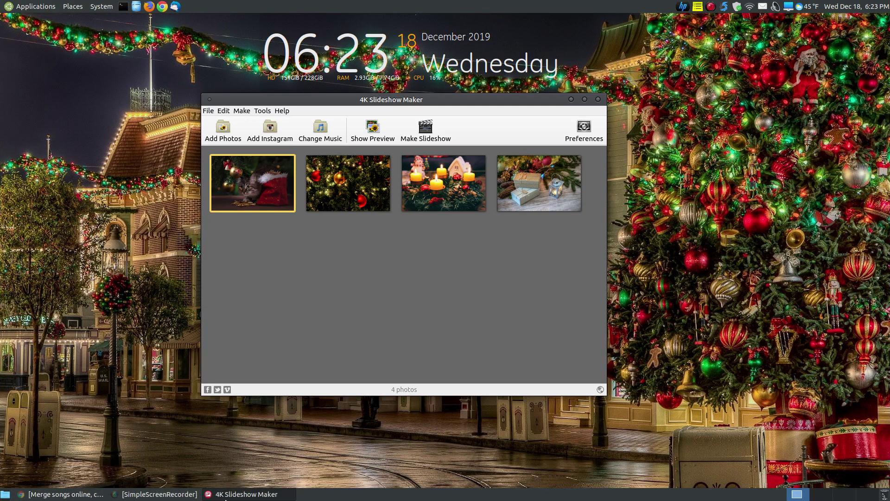
pyautogui.click(62, 494)
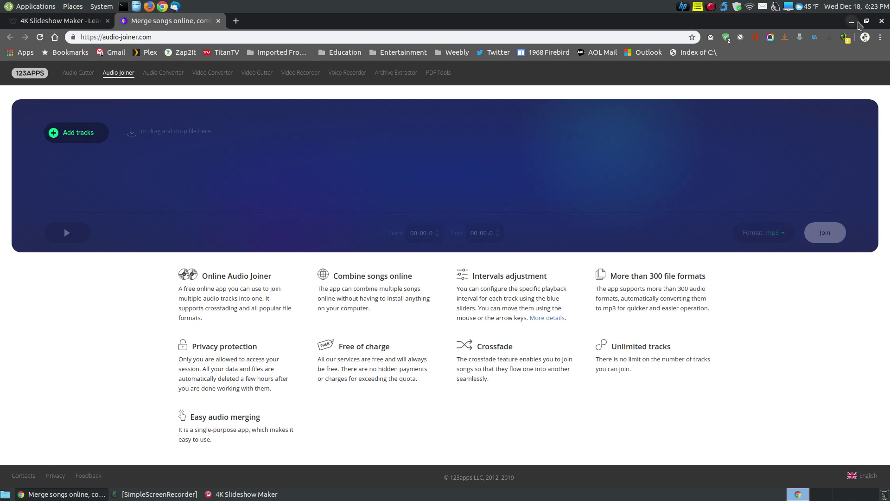
pyautogui.click(852, 21)
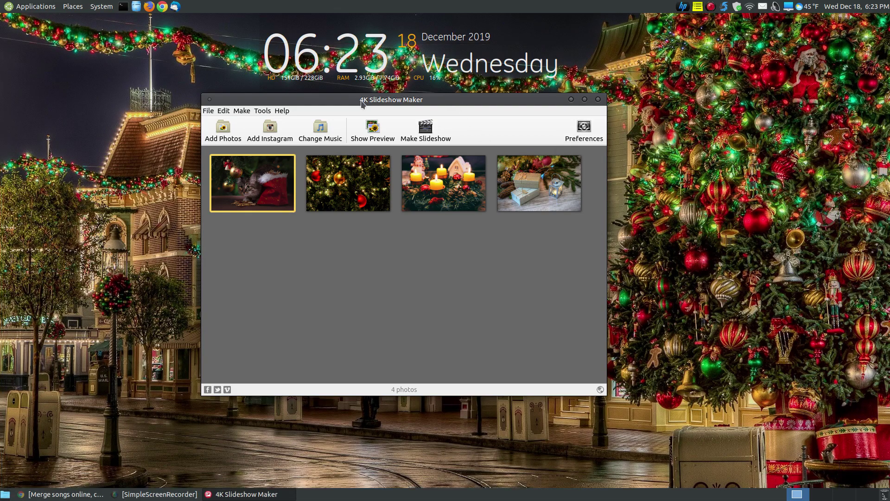